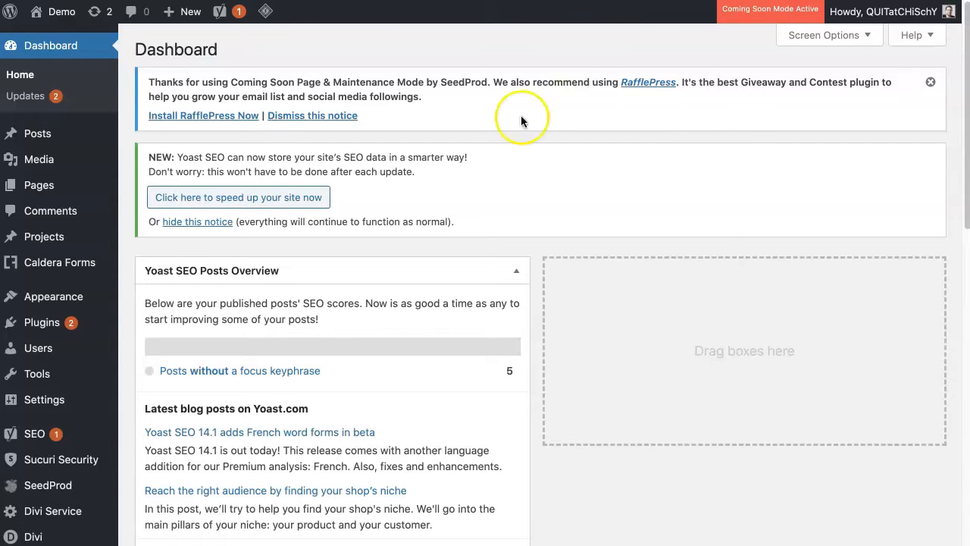
Step: Open the list of all site users and examine the administrator account's username
mouse_move(54, 358)
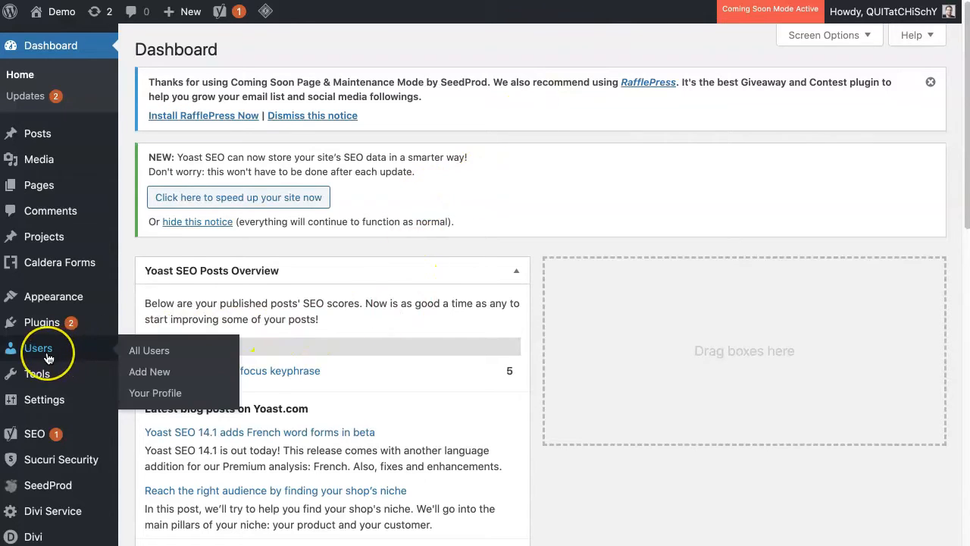
left_click(42, 353)
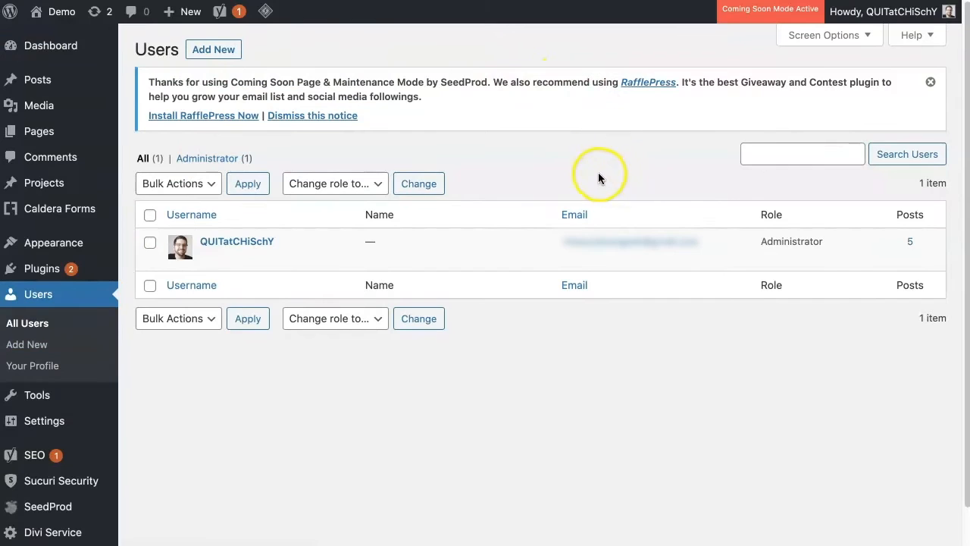
mouse_move(460, 259)
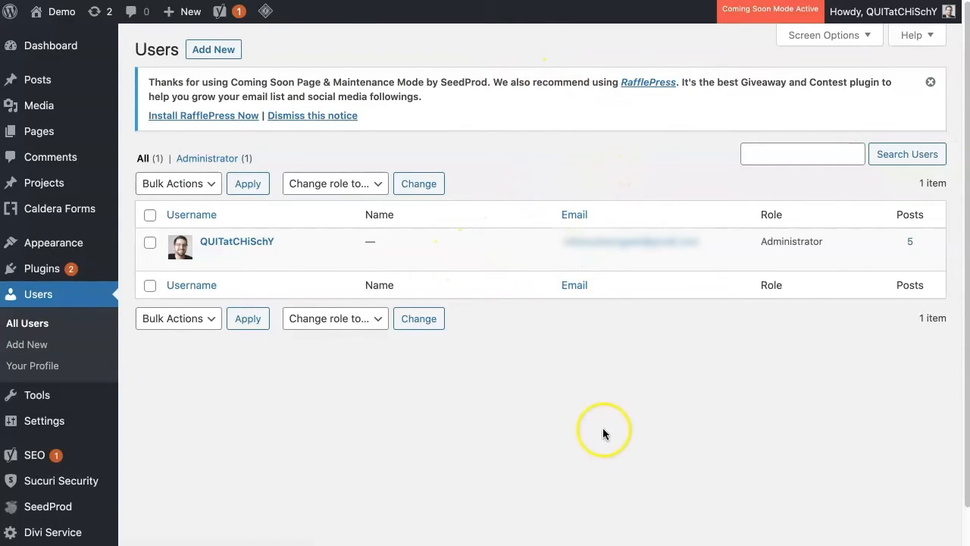
mouse_move(257, 247)
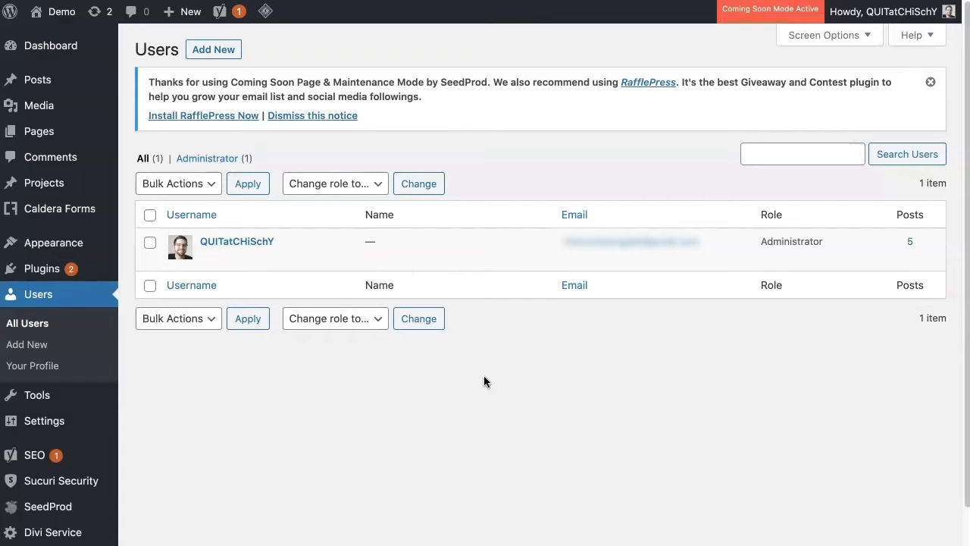
left_click(263, 247)
Step: Reveal and examine the generated password in the new-user form, and return to the list of all users
left_click(203, 50)
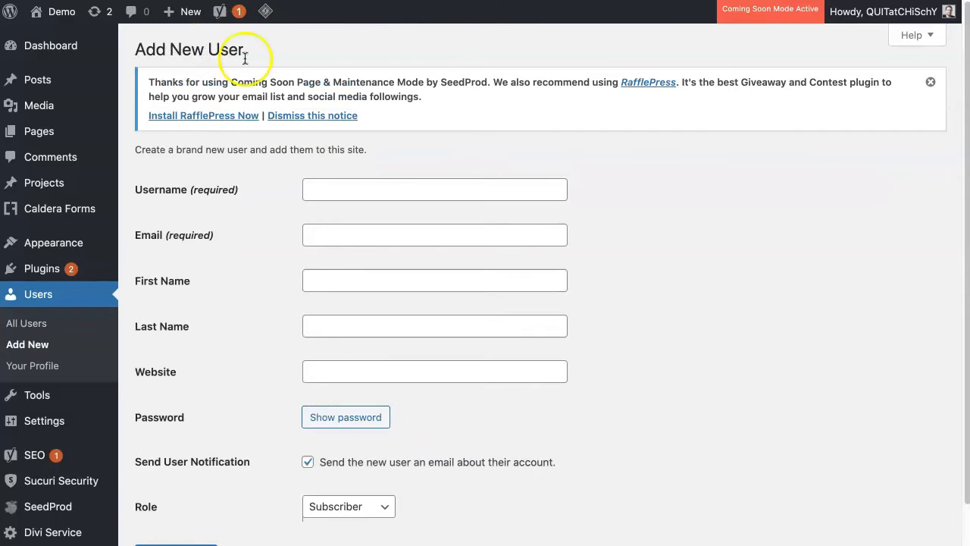
scroll(599, 314, "down", 1)
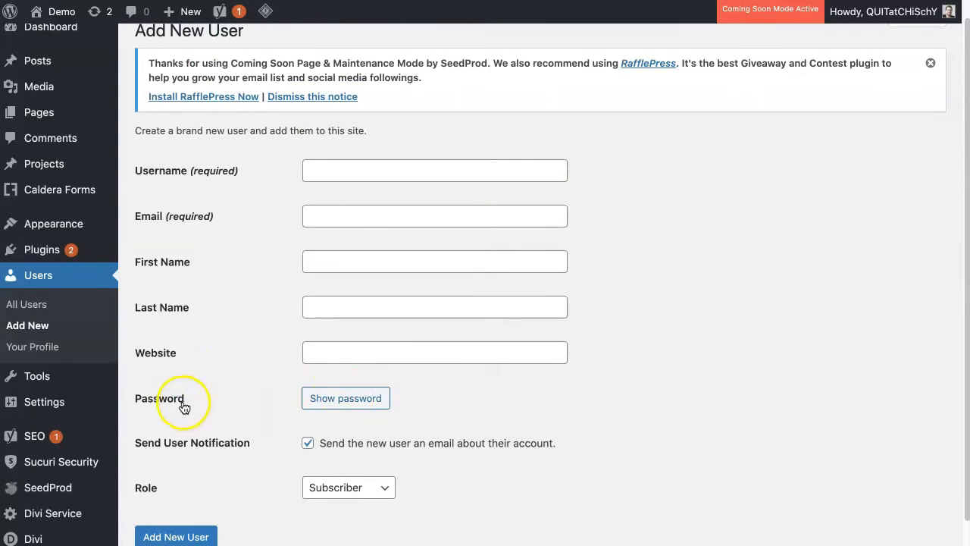
left_click(346, 399)
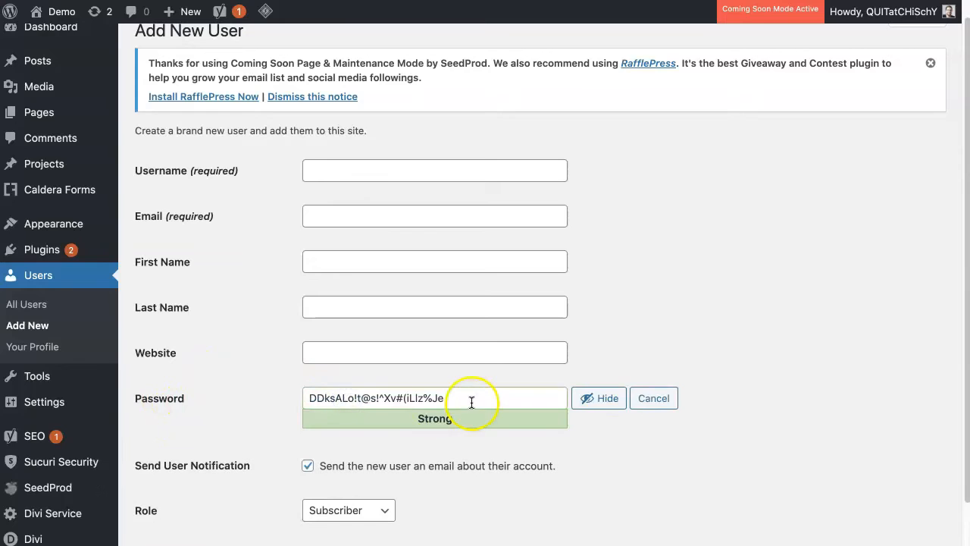
left_click_drag(470, 403, 295, 402)
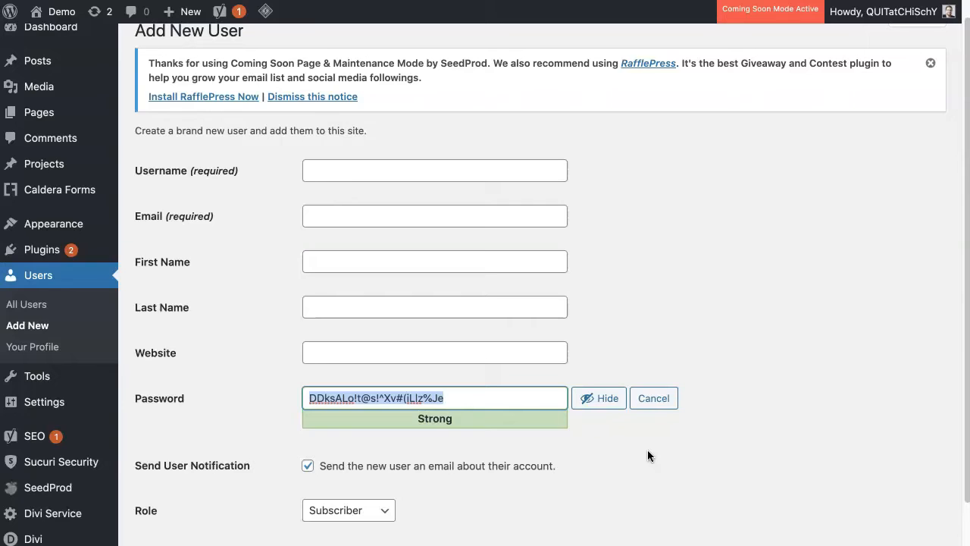
left_click_drag(308, 398, 496, 403)
left_click(228, 408)
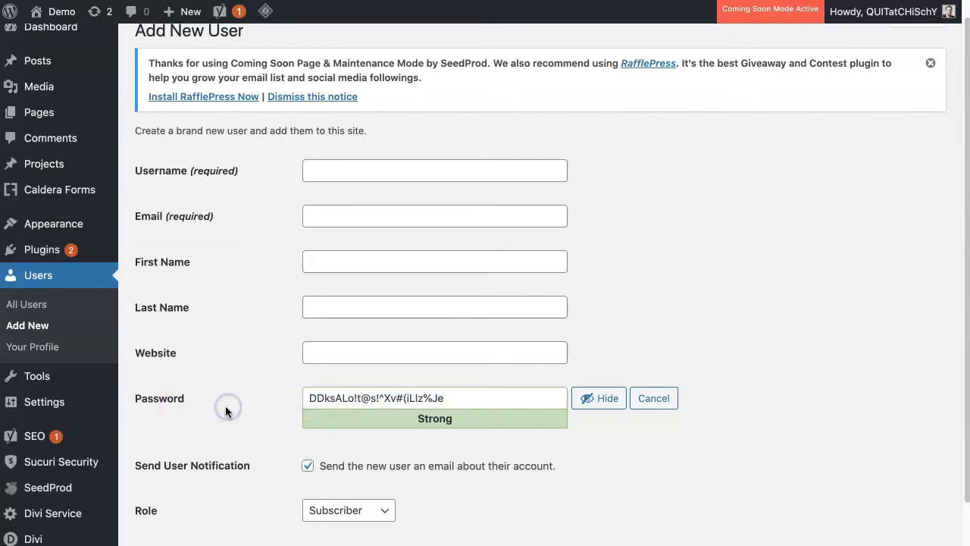
mouse_move(152, 399)
left_mouse_down()
mouse_move(133, 399)
mouse_move(157, 404)
left_mouse_up()
left_click(40, 306)
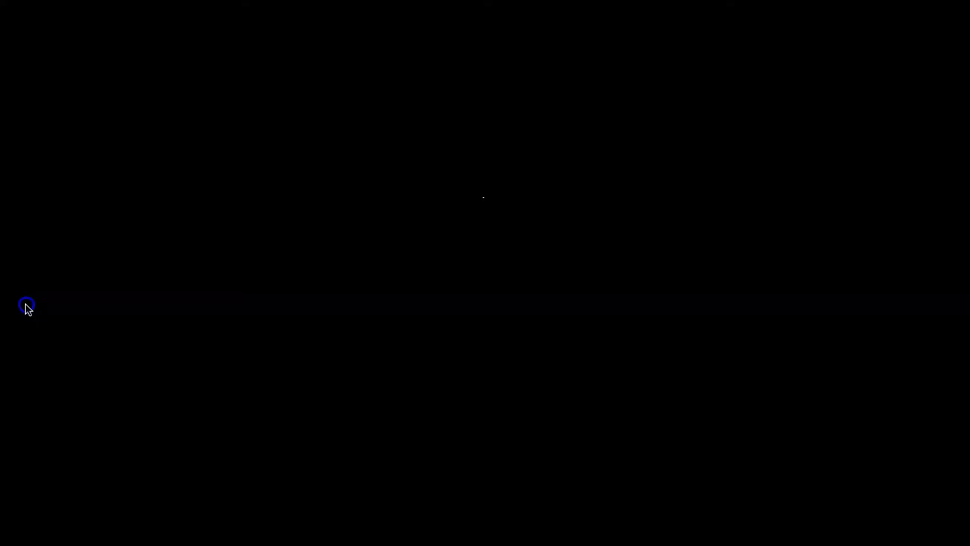
left_click(571, 234)
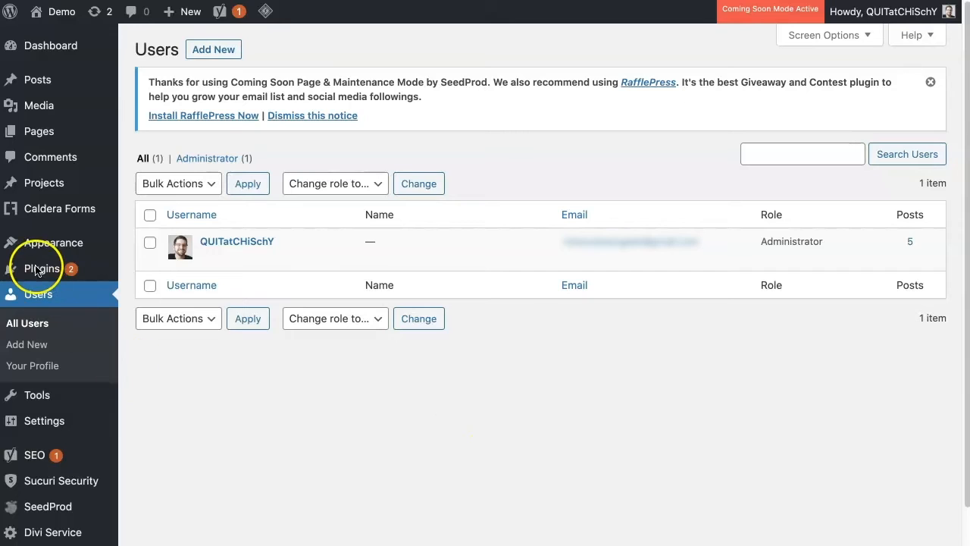
Step: Search the plugin directory for "Wordfence Security" to find a plugin to add
mouse_move(45, 270)
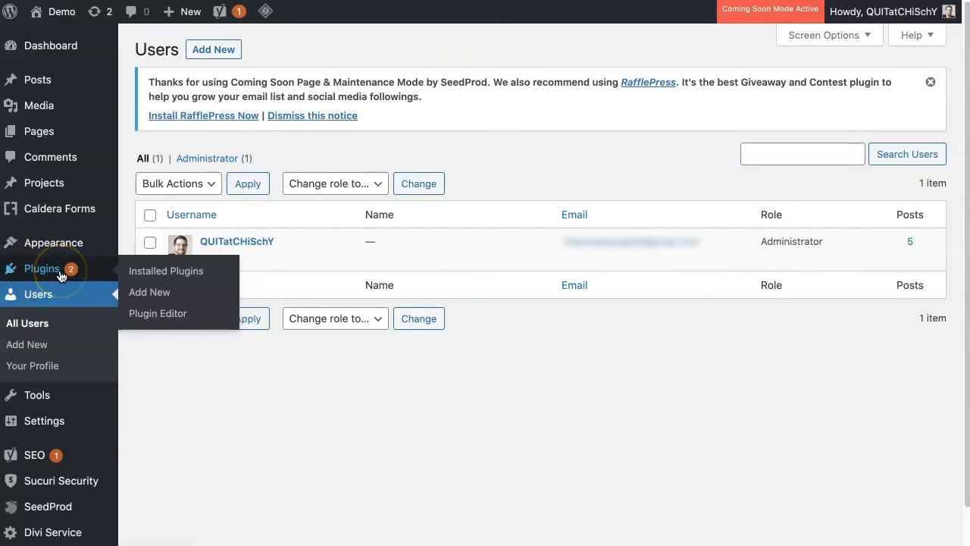
left_click(163, 295)
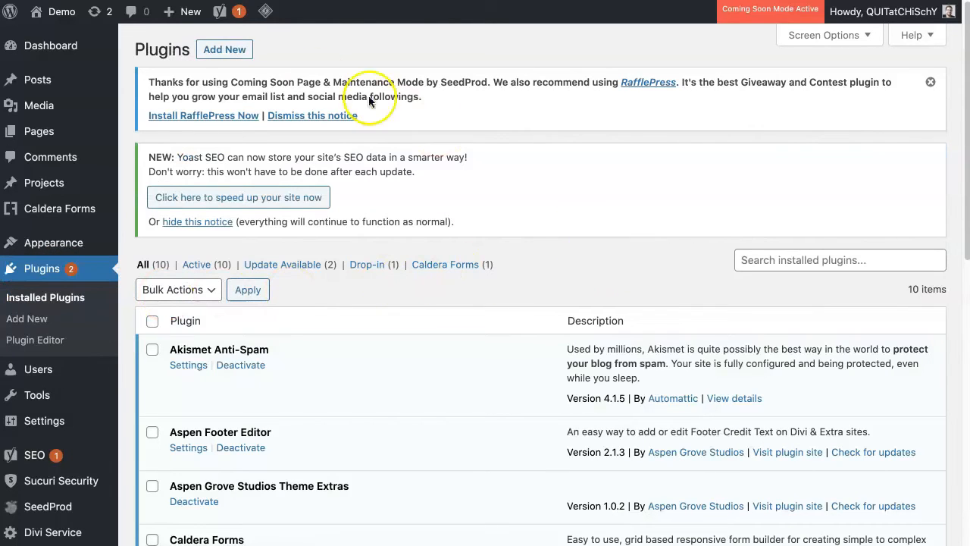
left_click(226, 54)
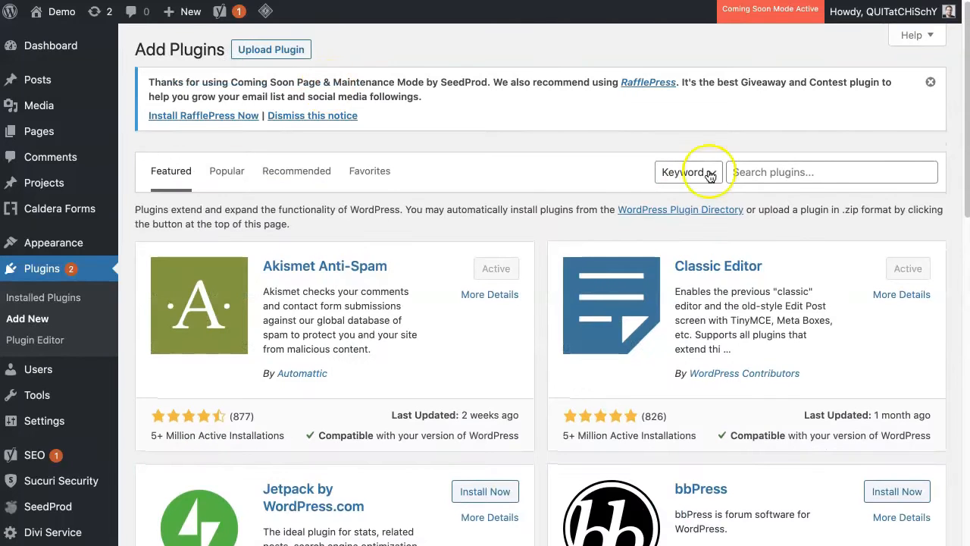
left_click(805, 173)
type("Wordfence Security")
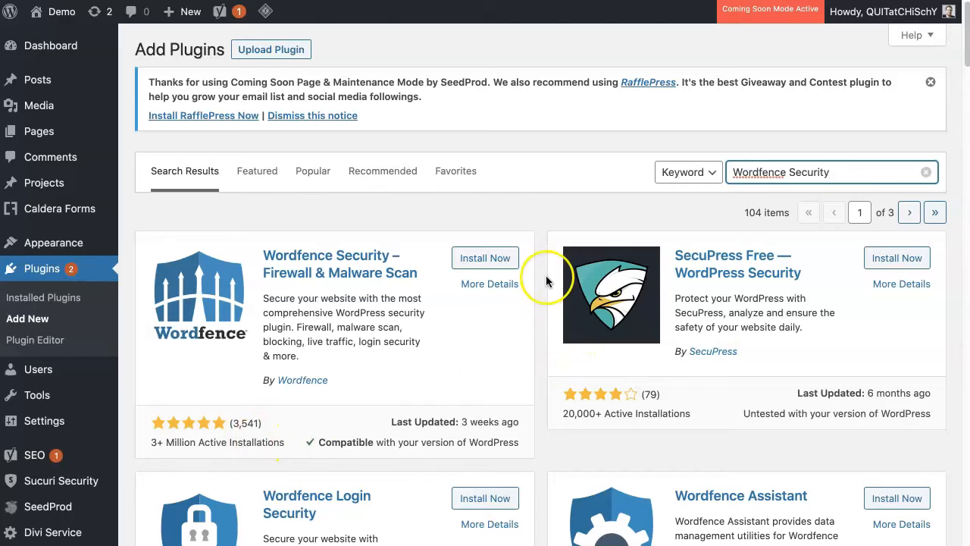
Step: Install and activate the Wordfence Security – Firewall & Malware Scan plugin
left_click(487, 259)
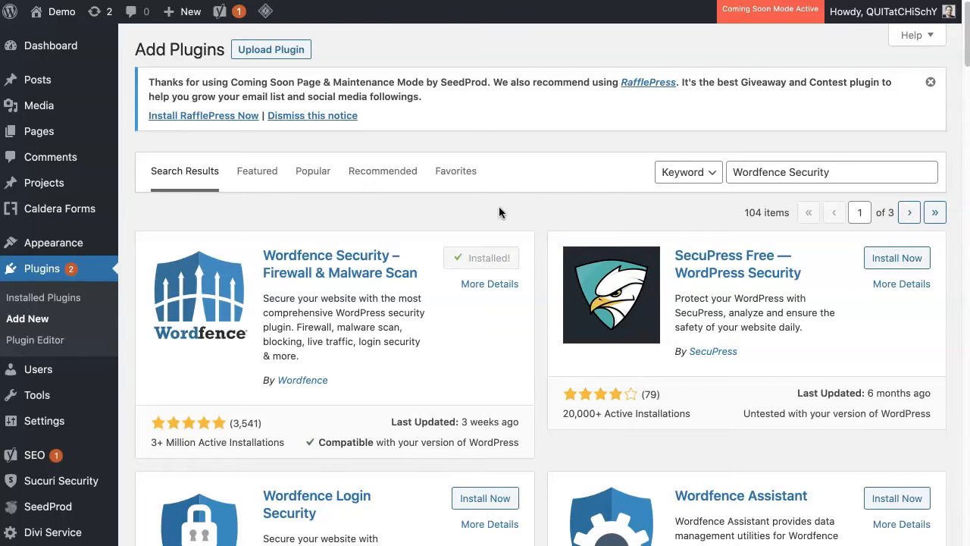
left_click(510, 258)
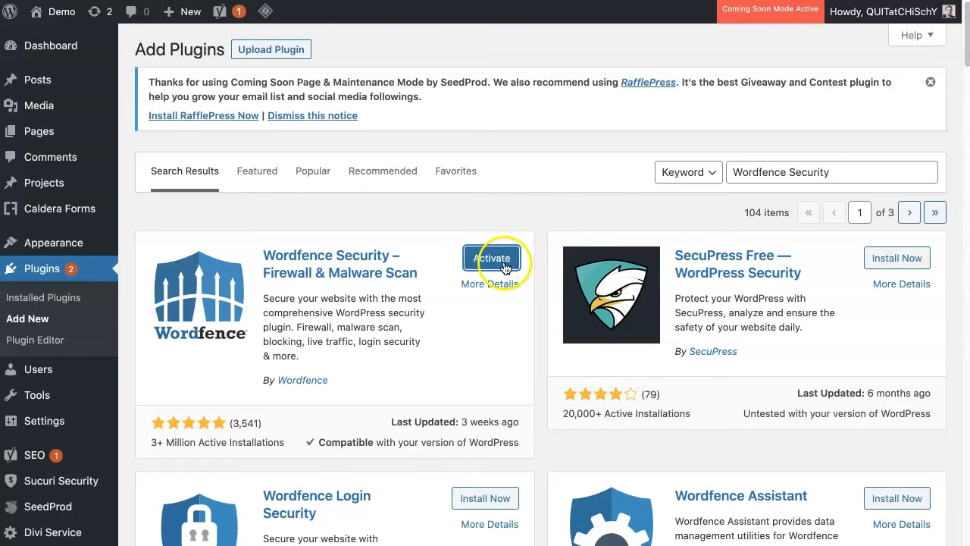
left_click(494, 260)
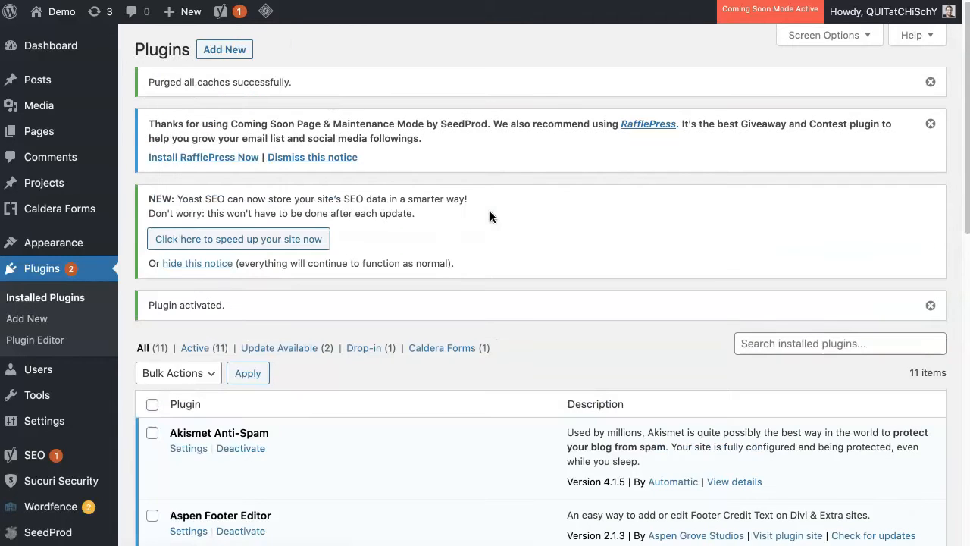
Step: Purge all of the site's caches
mouse_move(265, 11)
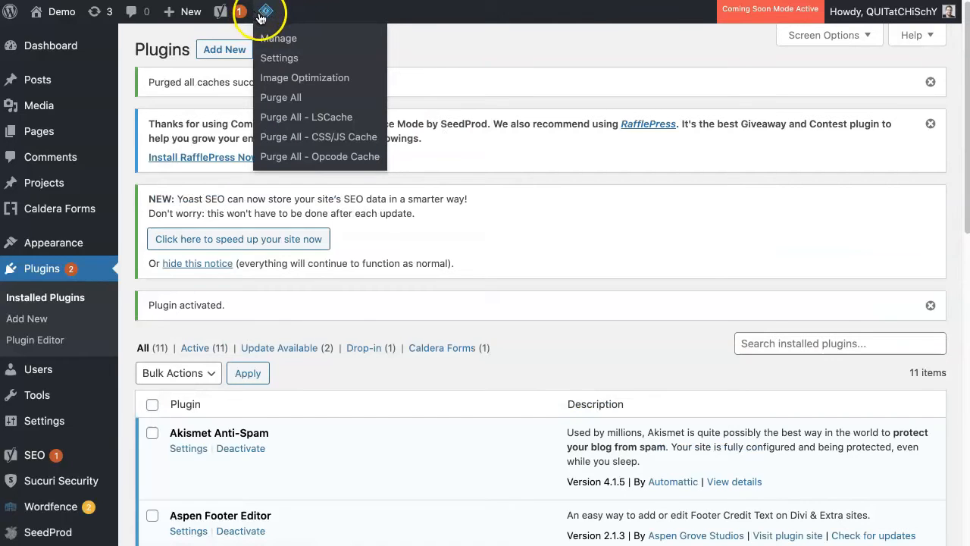
left_click(292, 98)
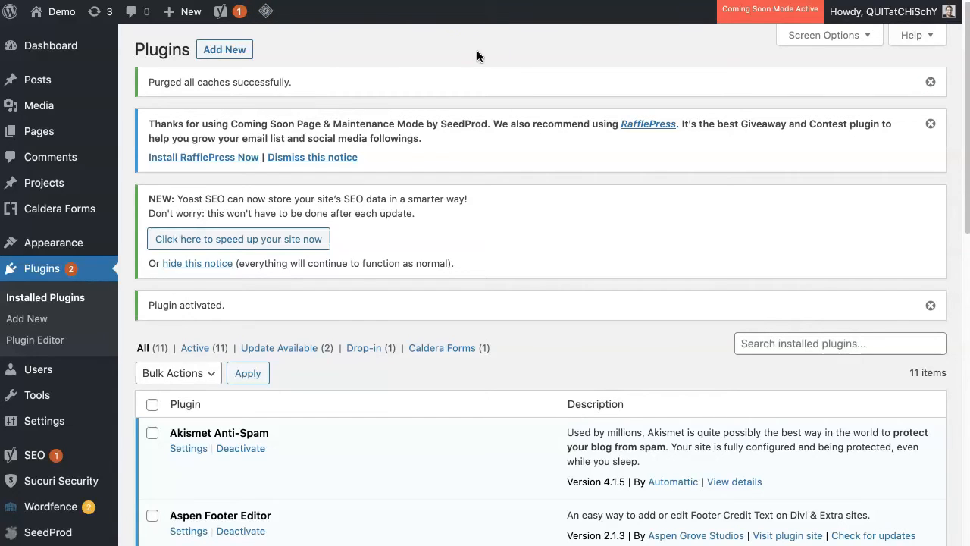
Step: Open the Wordfence dashboard and dismiss the Recommended Settings Change prompt without choosing an option
scroll(480, 241, "down", 1)
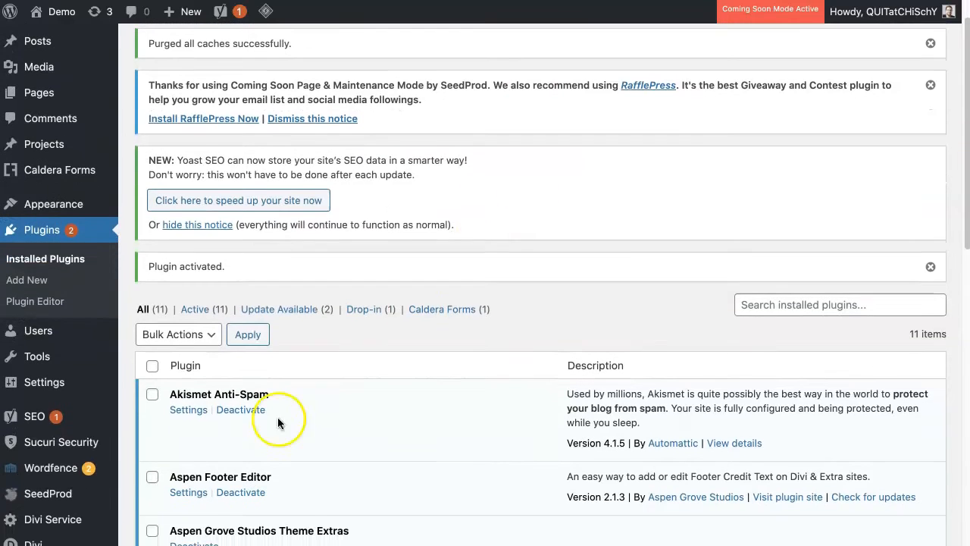
mouse_move(55, 476)
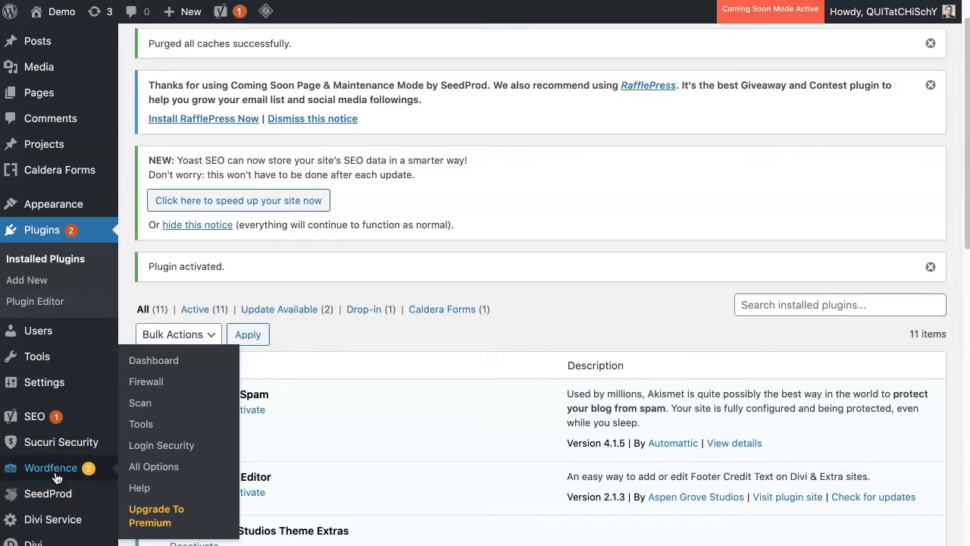
left_click(55, 476)
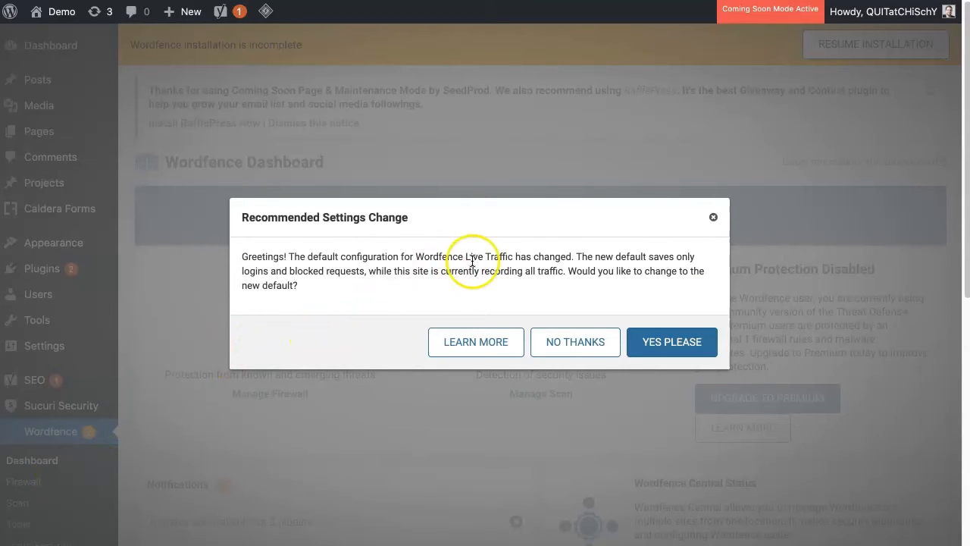
left_click(713, 216)
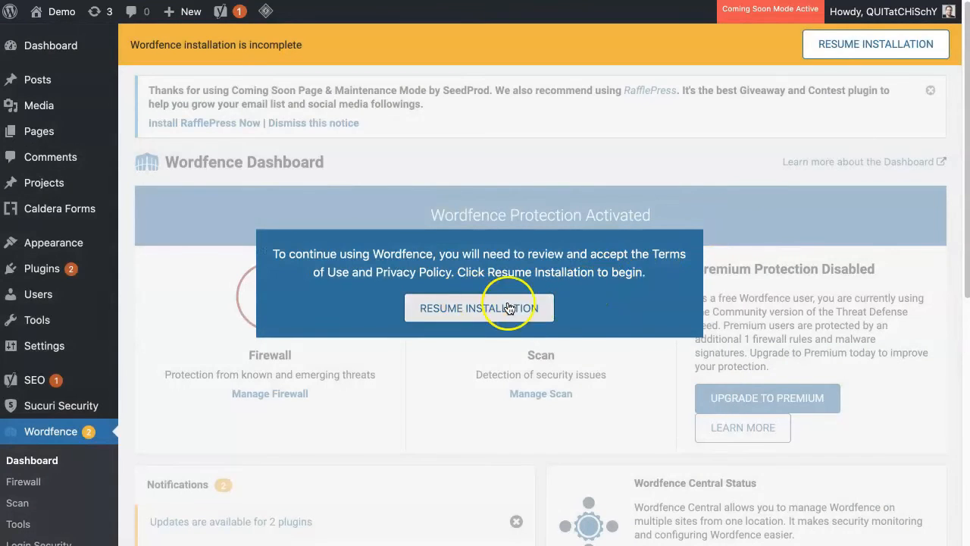
scroll(710, 306, "down", 5)
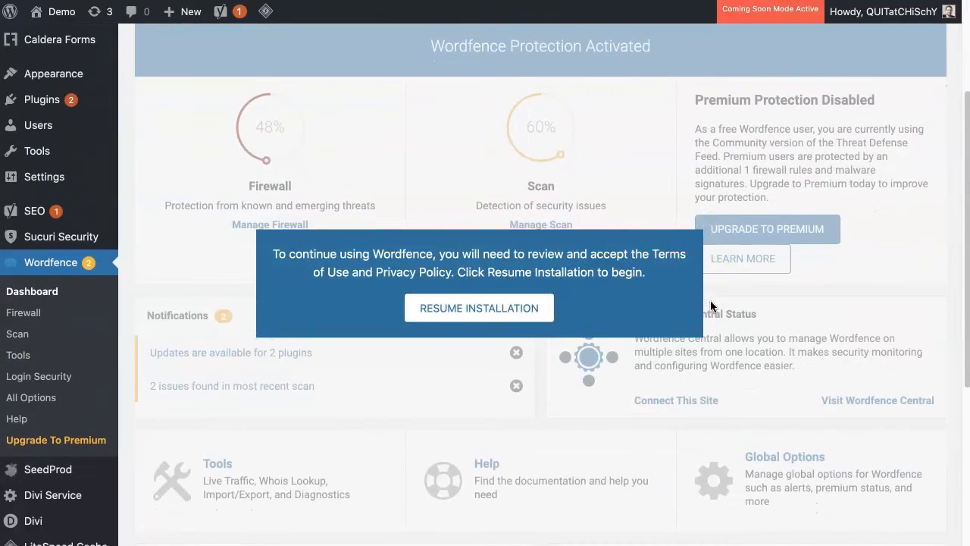
scroll(710, 306, "up", 1)
left_click(502, 307)
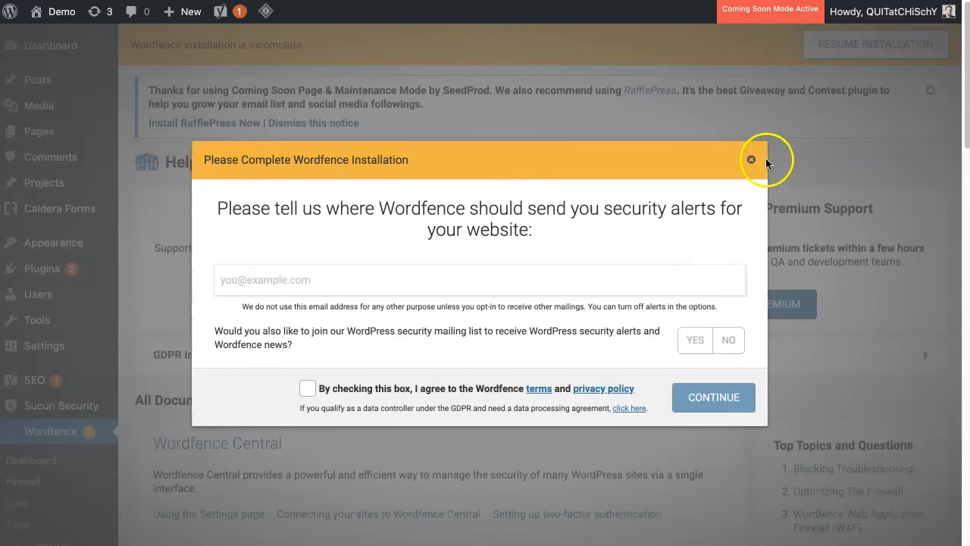
left_click(747, 158)
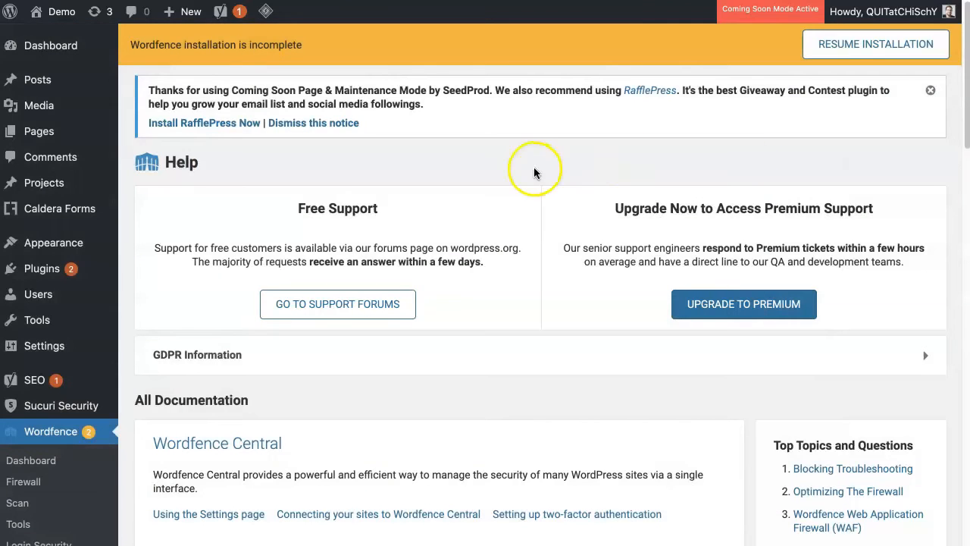
scroll(535, 172, "down", 2)
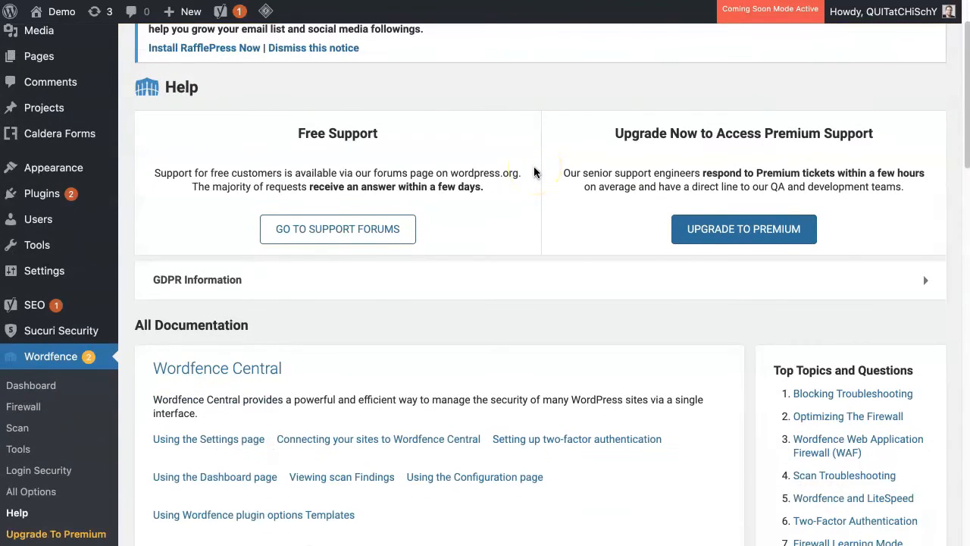
scroll(535, 172, "up", 2)
left_click(55, 459)
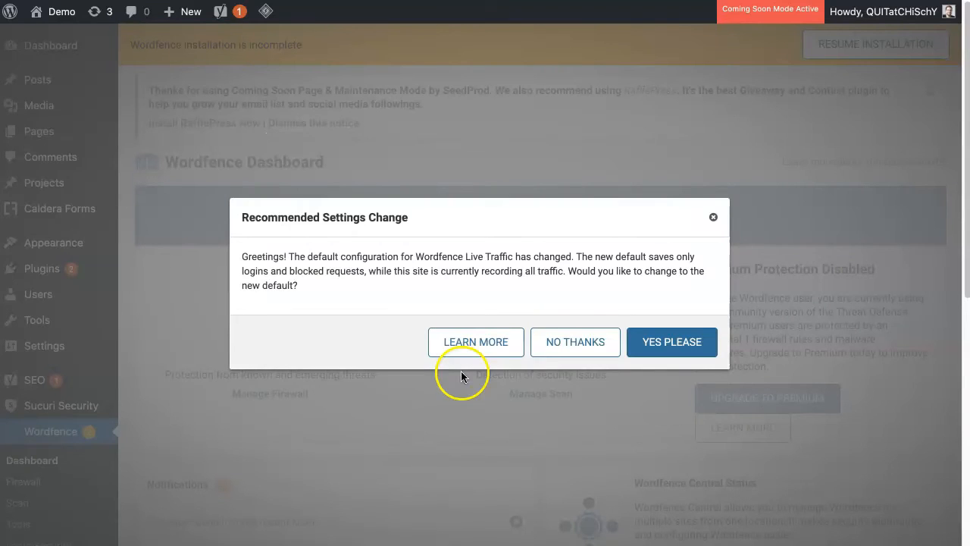
left_click(710, 215)
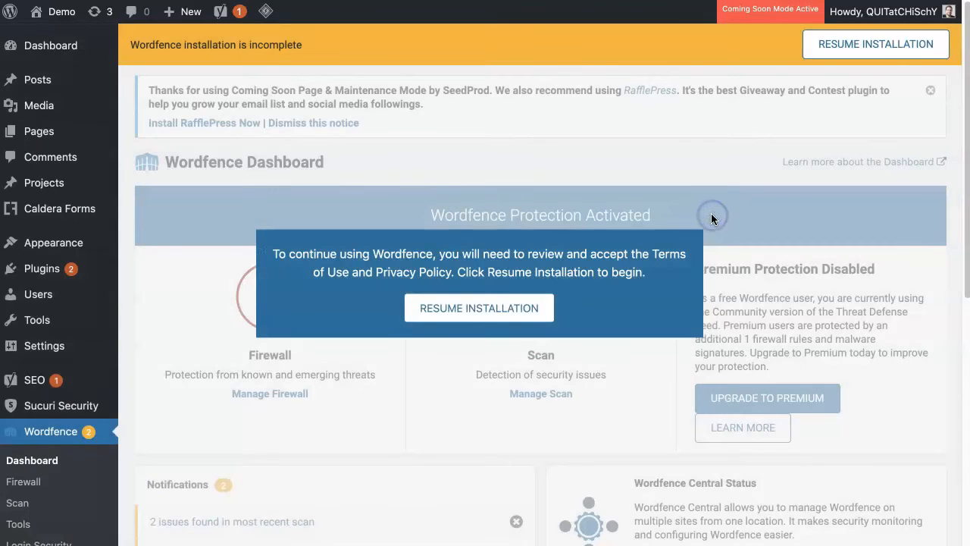
Step: Review the Wordfence dashboard's protection, notification and tool sections, and open the Login Security page for two-factor authentication
scroll(630, 374, "down", 1)
scroll(630, 368, "down", 5)
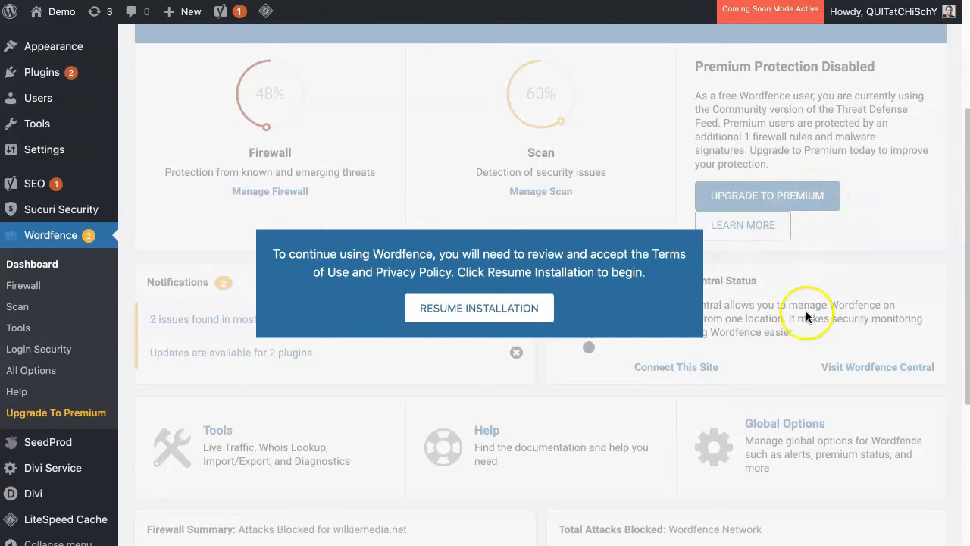
scroll(791, 320, "up", 1)
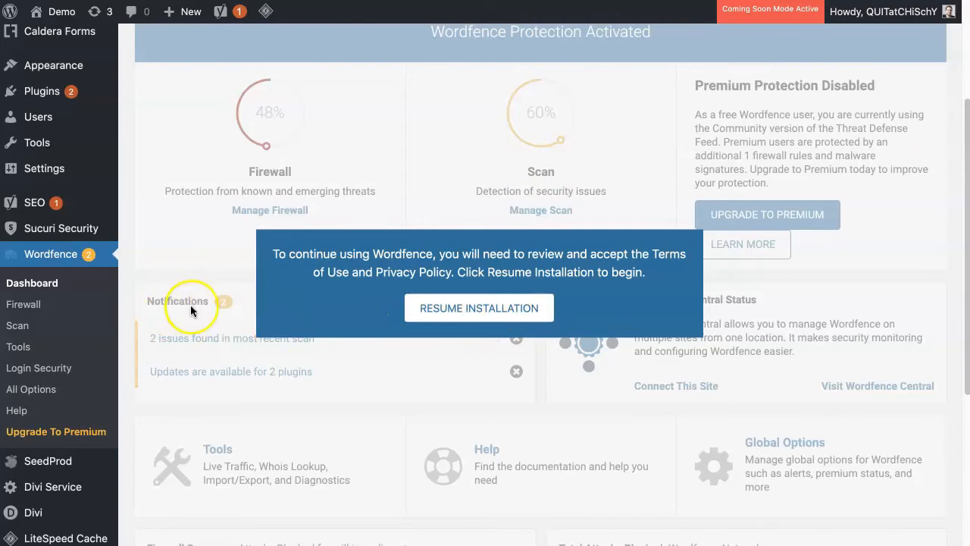
scroll(216, 308, "up", 2)
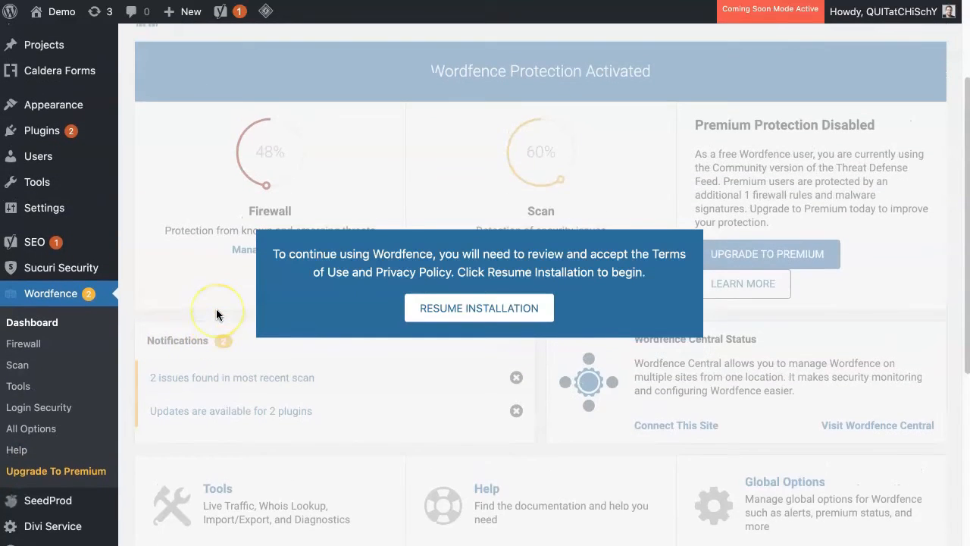
scroll(216, 308, "up", 5)
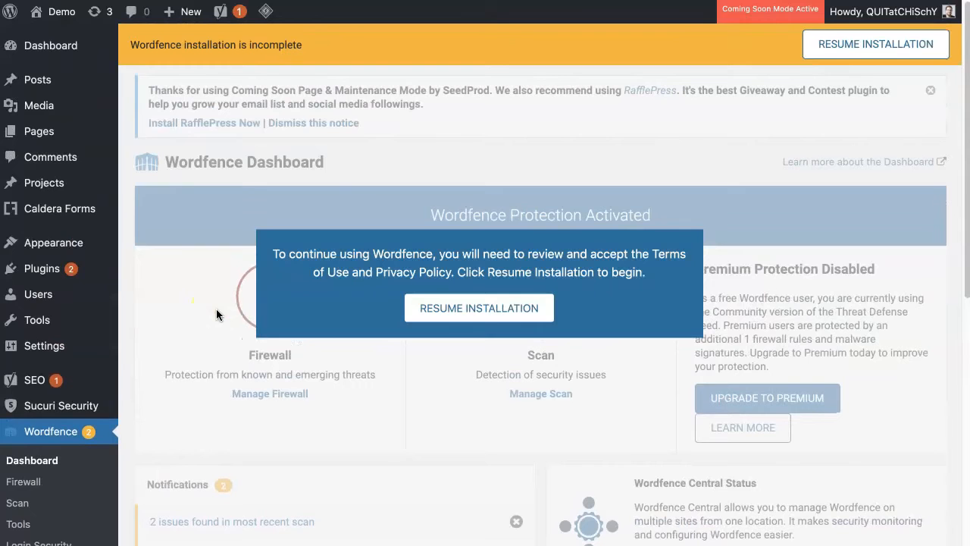
scroll(215, 310, "down", 4)
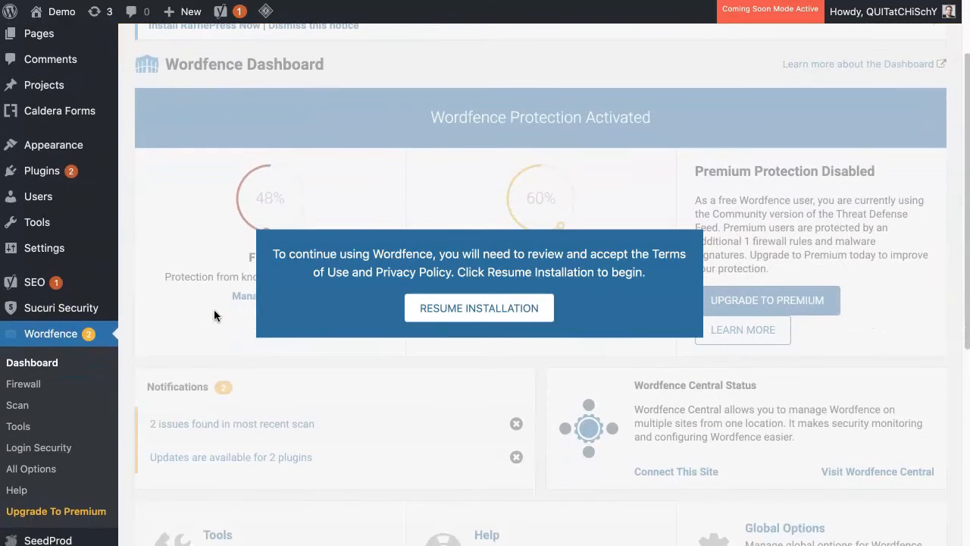
left_click(69, 446)
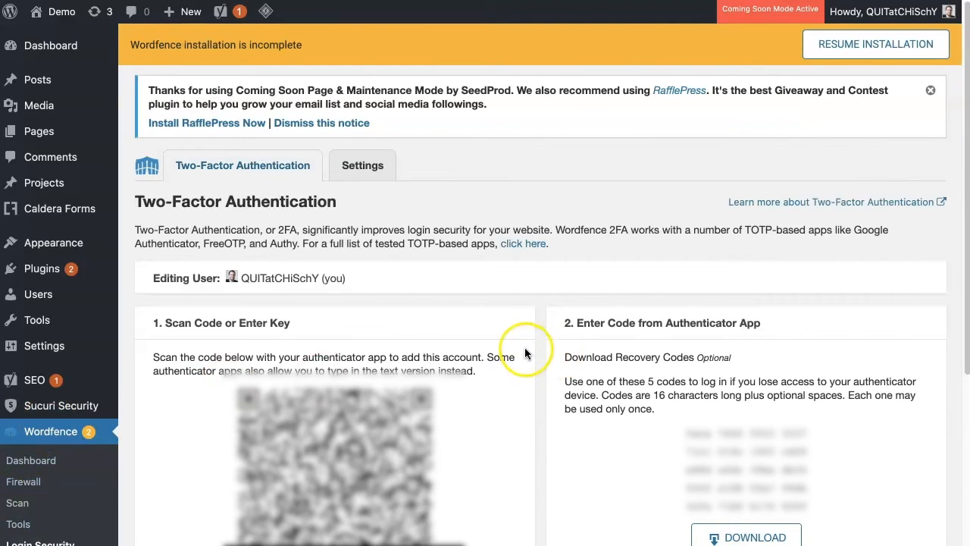
Step: Examine Wordfence's two-factor authentication setup, including the scannable code, the user being edited, the recovery codes and the authenticator code entry
scroll(524, 349, "down", 5)
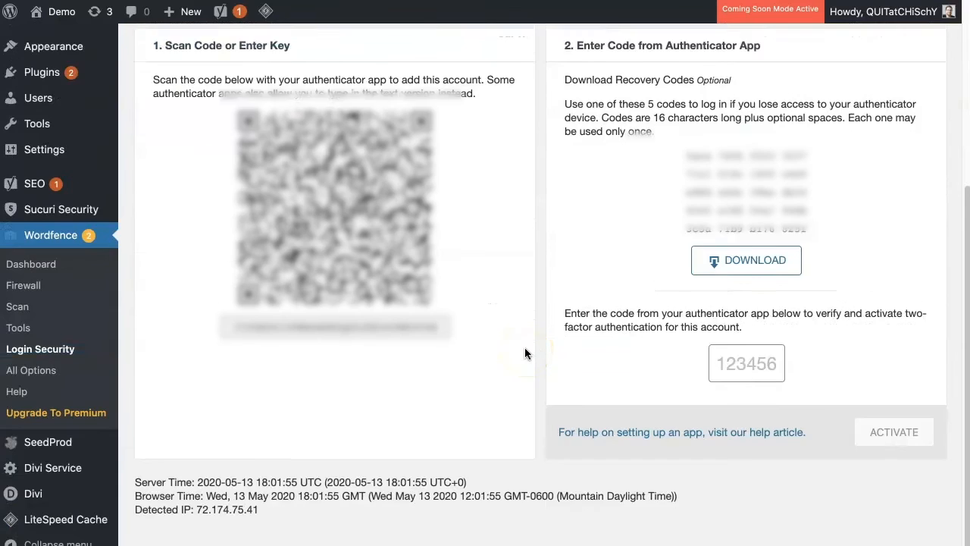
scroll(525, 353, "up", 3)
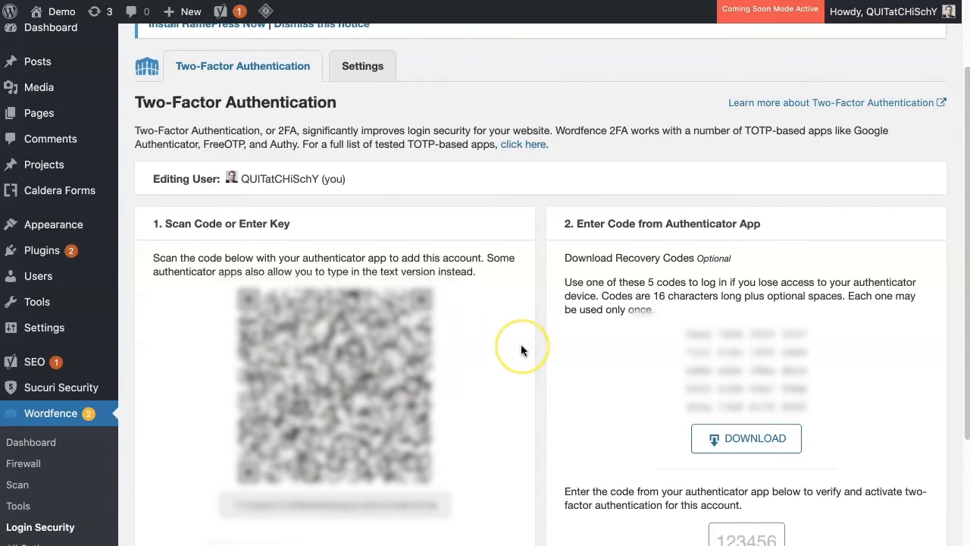
scroll(521, 350, "up", 2)
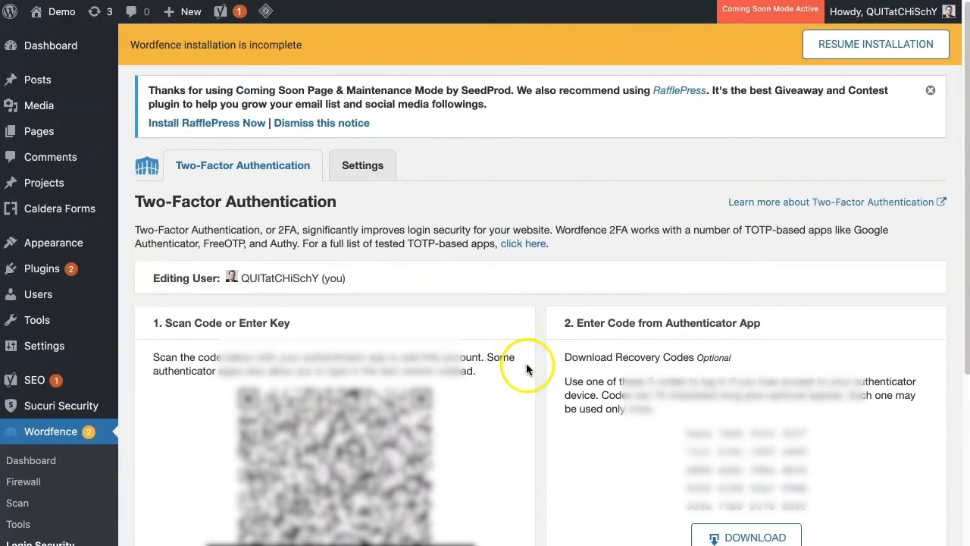
scroll(524, 334, "down", 2)
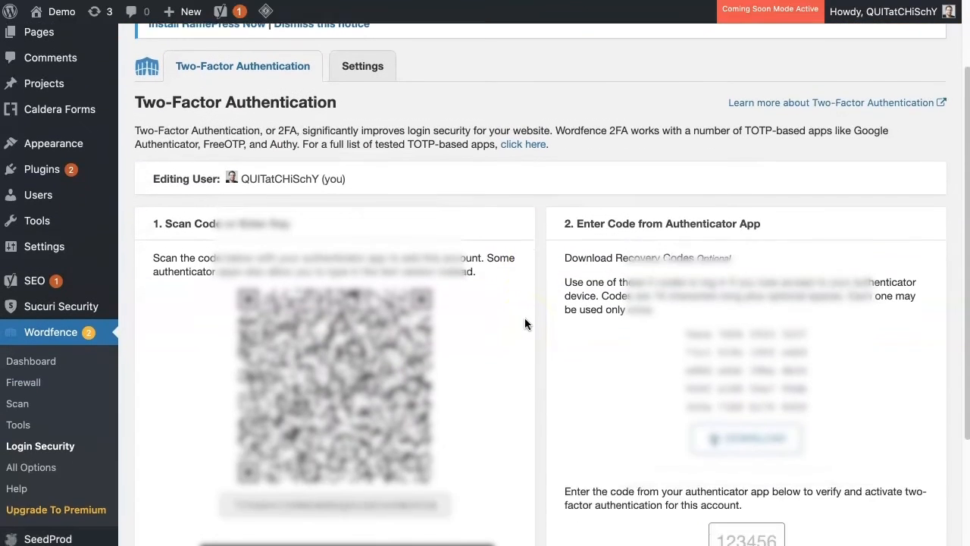
scroll(524, 323, "down", 1)
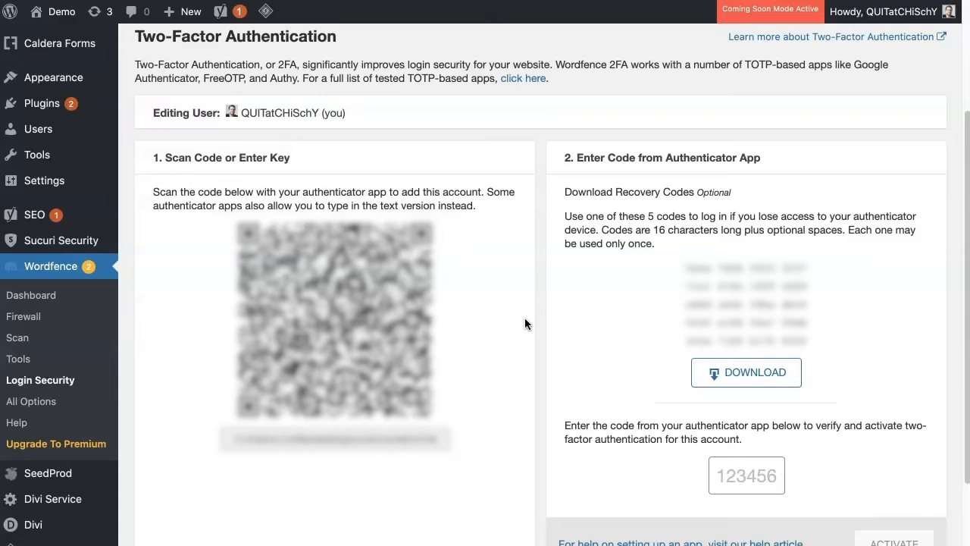
scroll(524, 317, "up", 2)
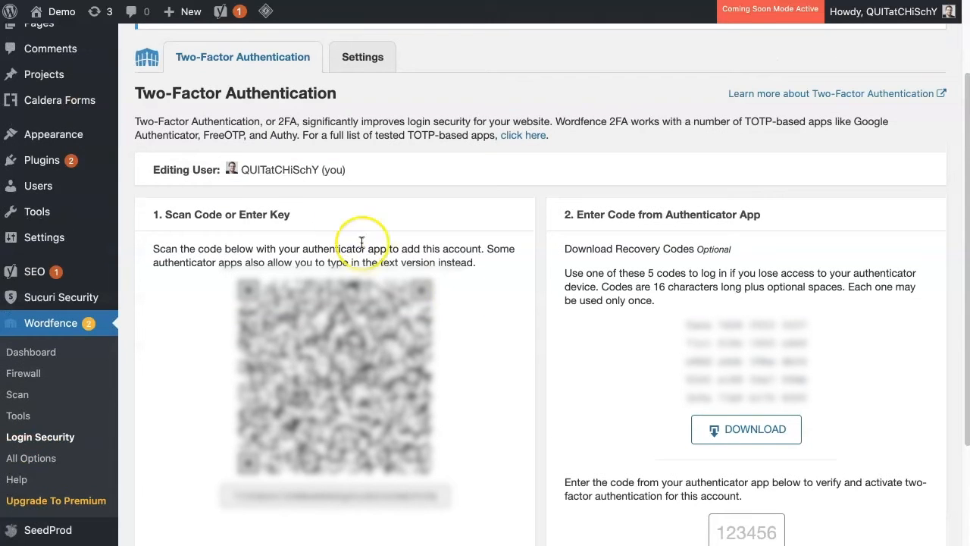
left_click_drag(241, 170, 319, 169)
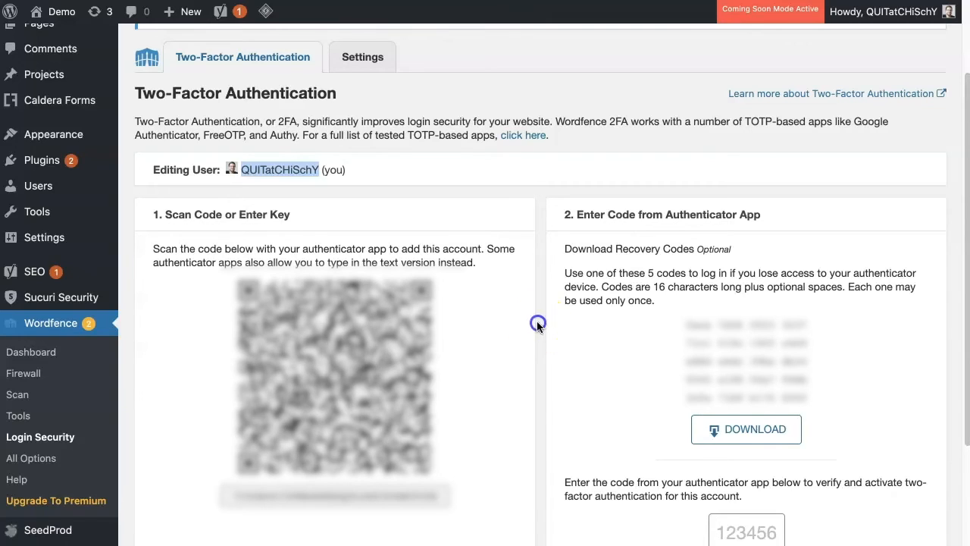
left_click(536, 325)
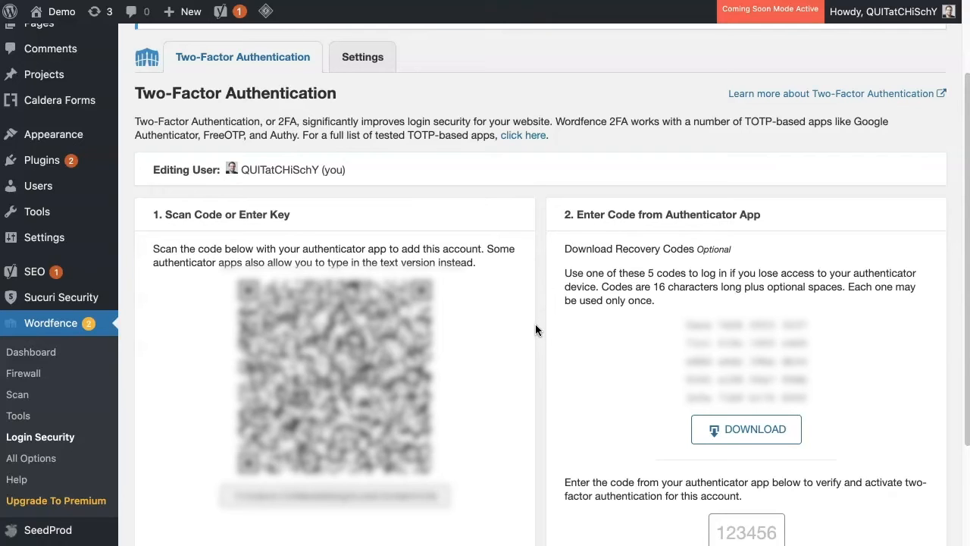
scroll(536, 326, "down", 3)
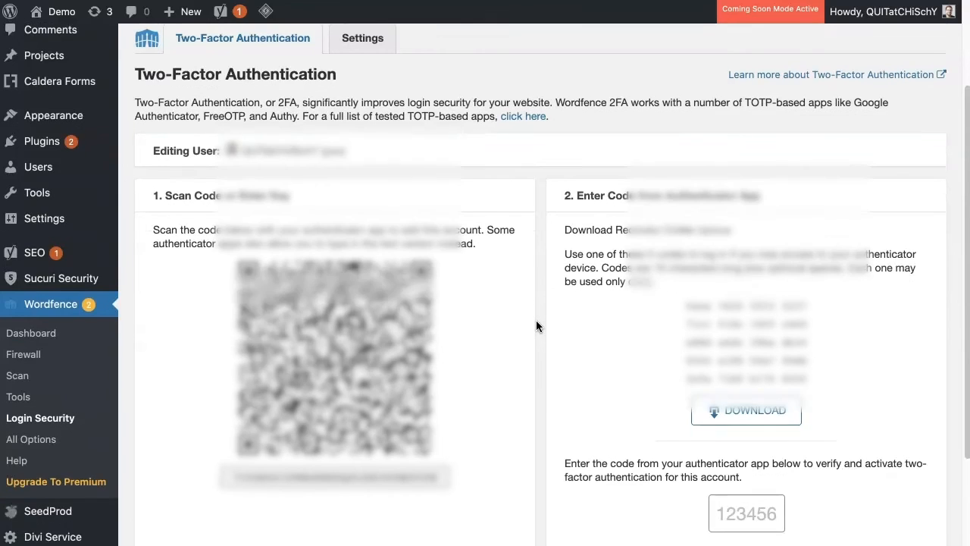
scroll(536, 325, "up", 5)
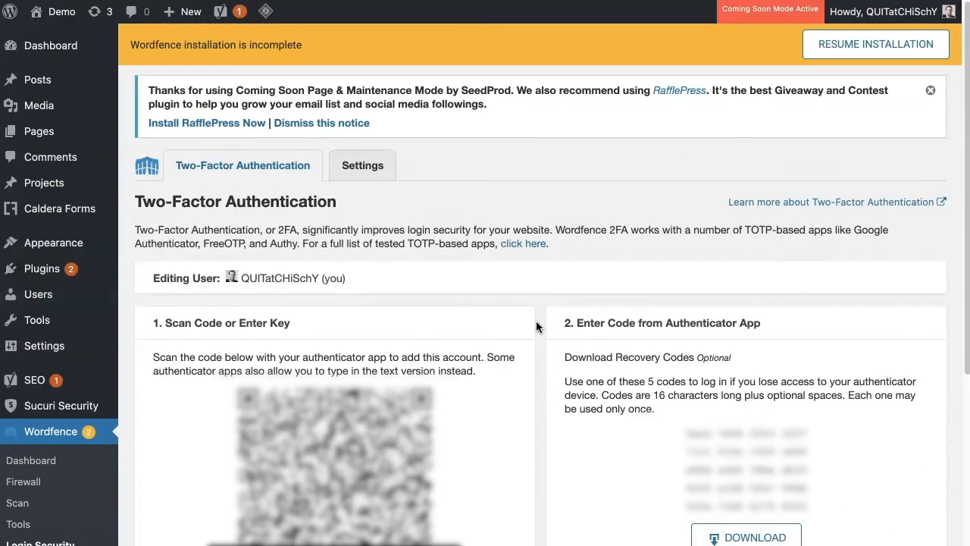
Step: Search for "duplicator" among the new plugins available to add to the site
left_click(41, 271)
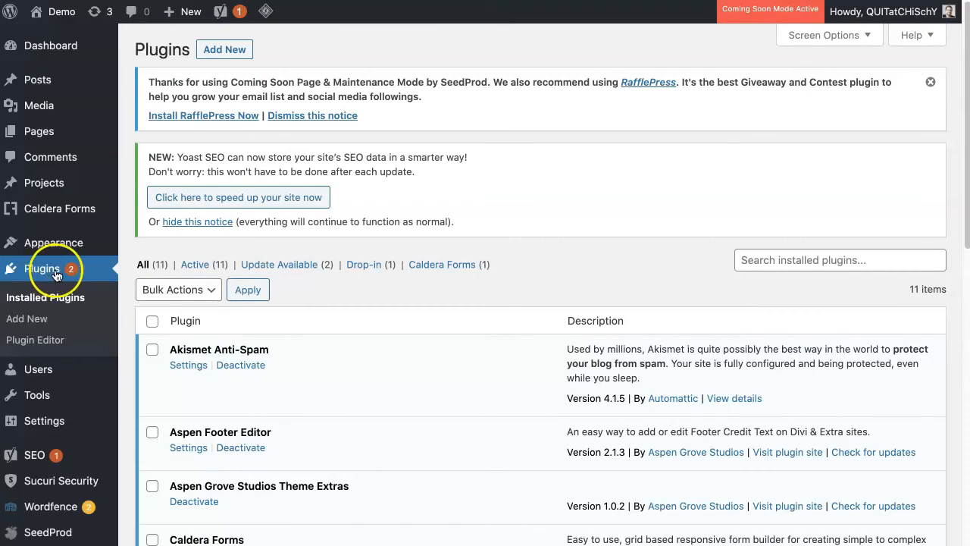
left_click(40, 322)
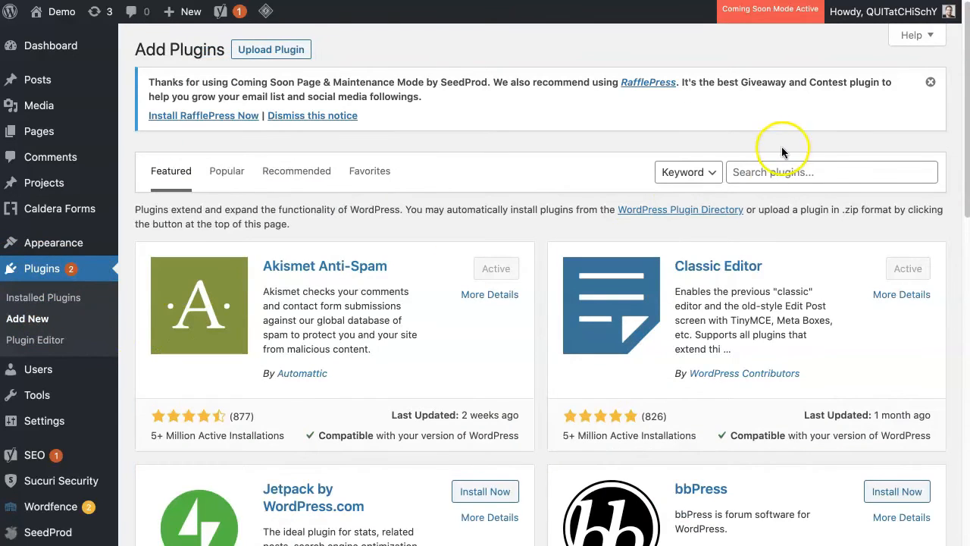
left_click(772, 172)
type("duplo")
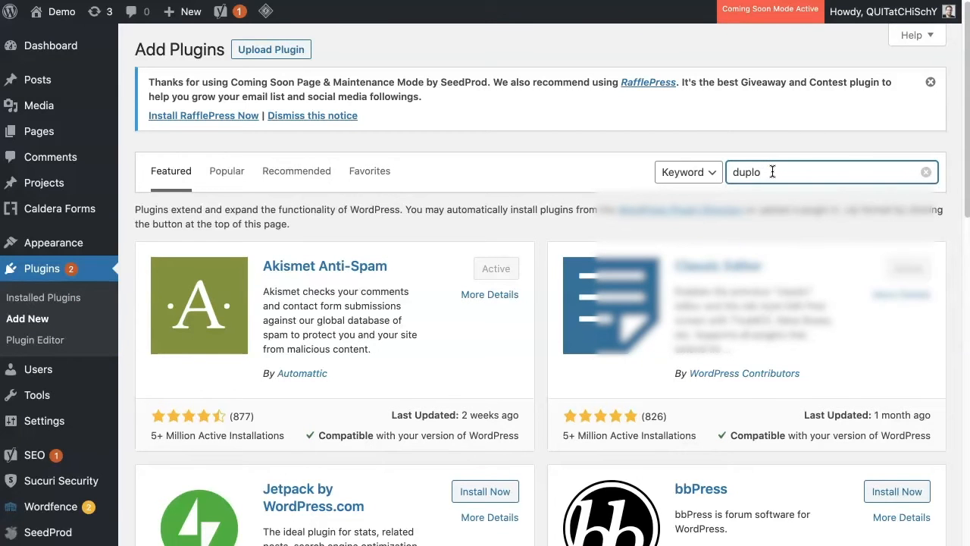
key("BackSpace")
type("icator")
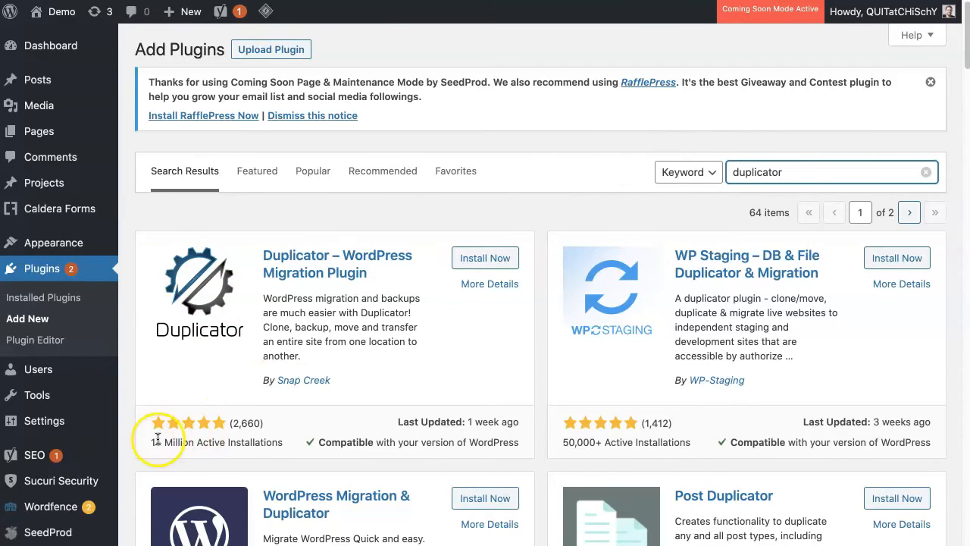
Step: Install and activate the Duplicator – WordPress Migration Plugin by Snap Creek
left_click(282, 450)
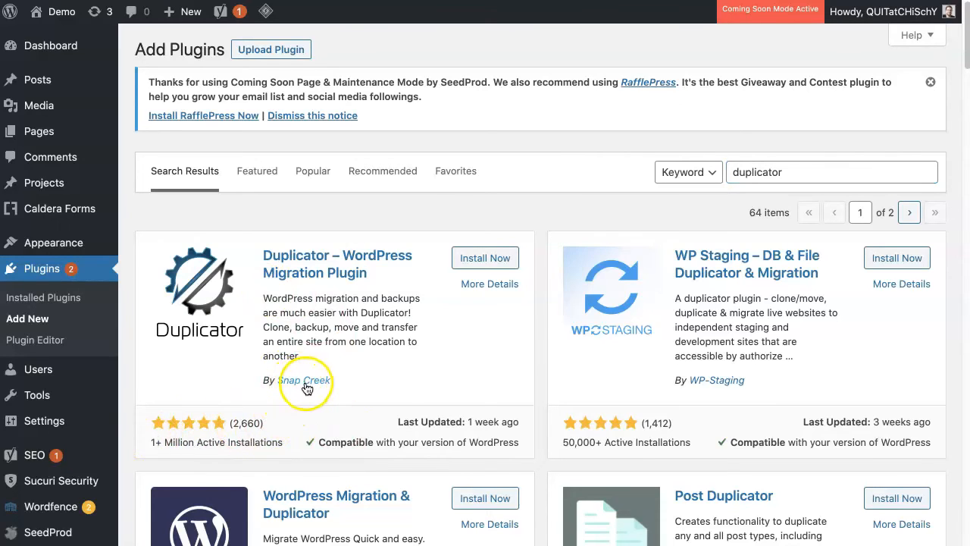
left_click(464, 257)
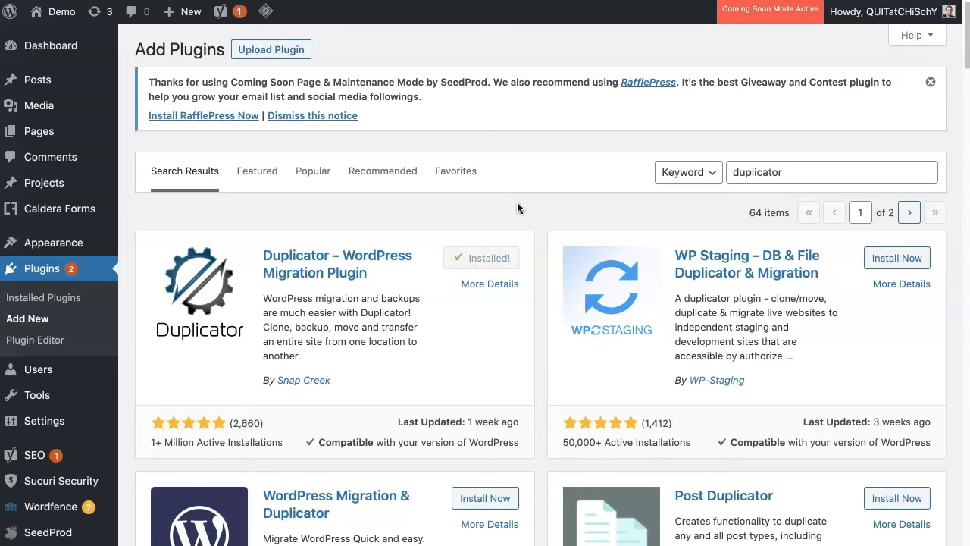
left_click(493, 256)
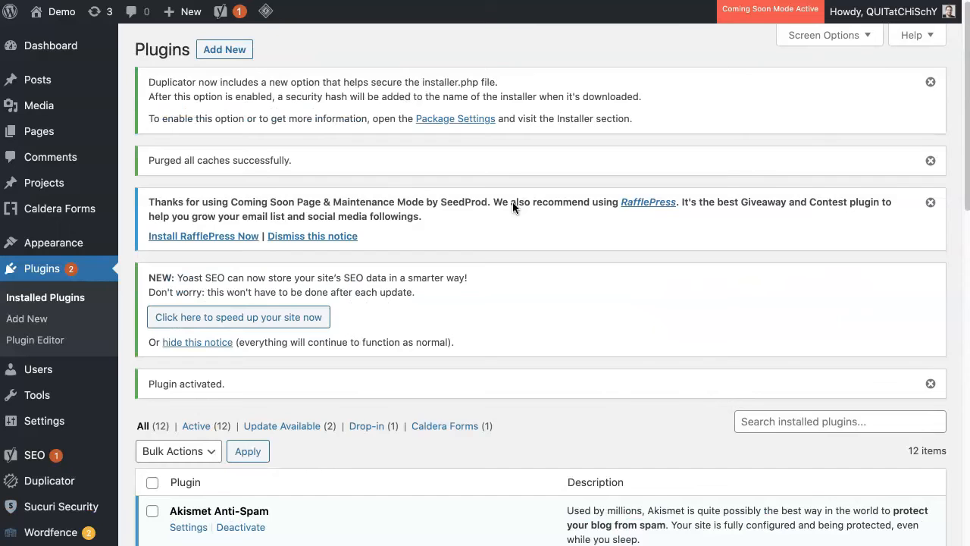
Step: Create a new Duplicator package with the default name and setup, and run its system scan
scroll(513, 203, "down", 3)
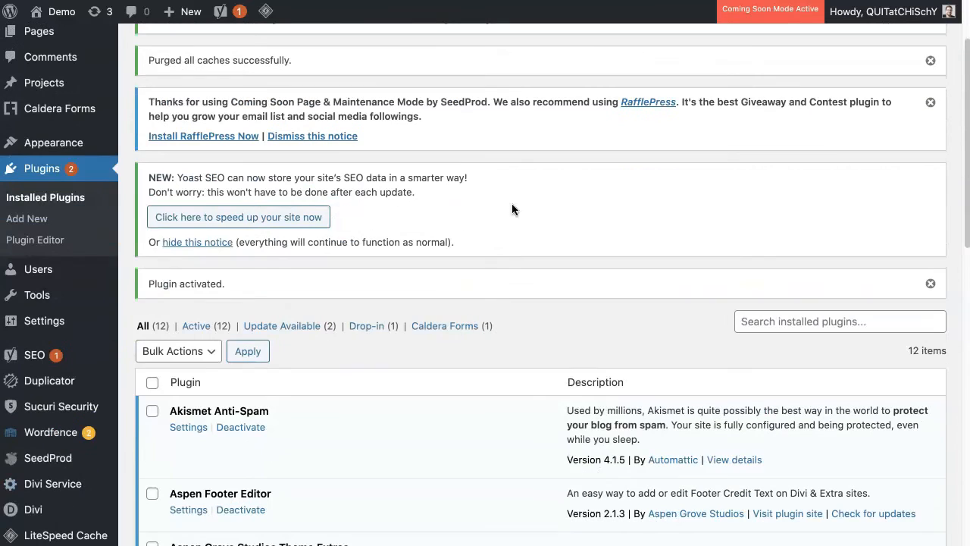
mouse_move(53, 384)
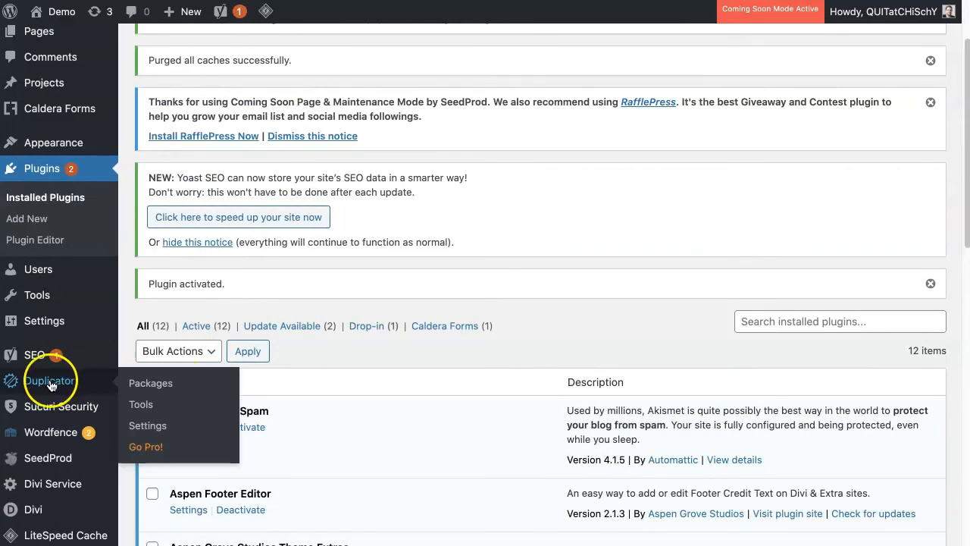
left_click(166, 389)
scroll(662, 252, "down", 2)
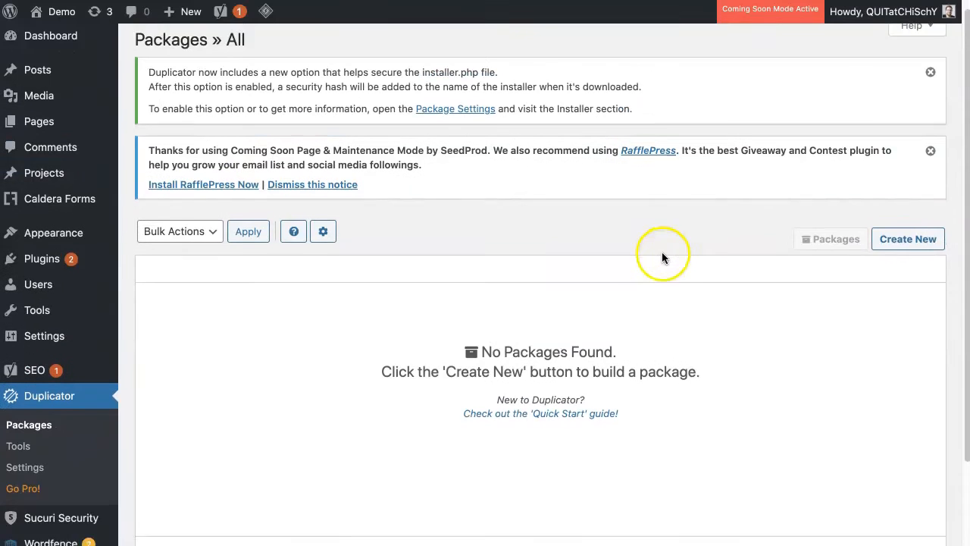
left_click(907, 200)
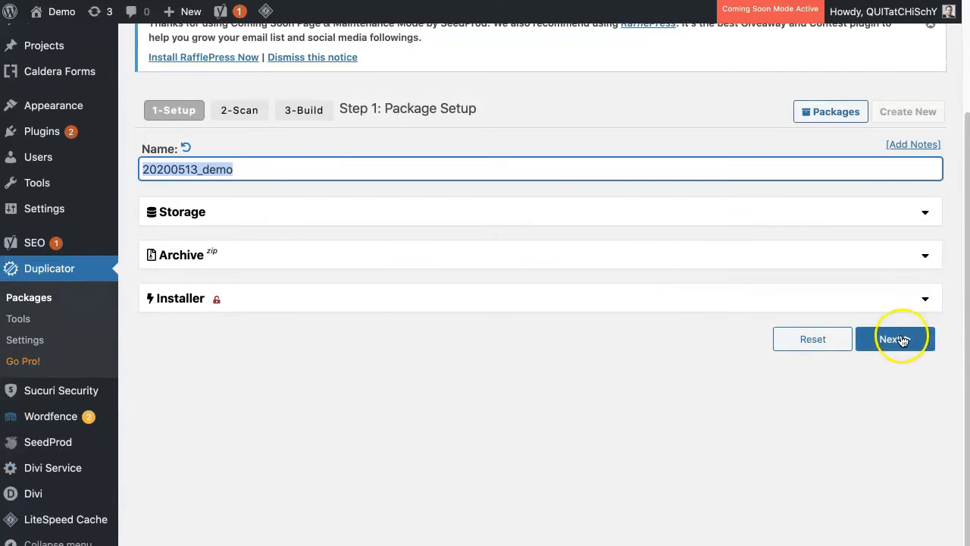
left_click(902, 341)
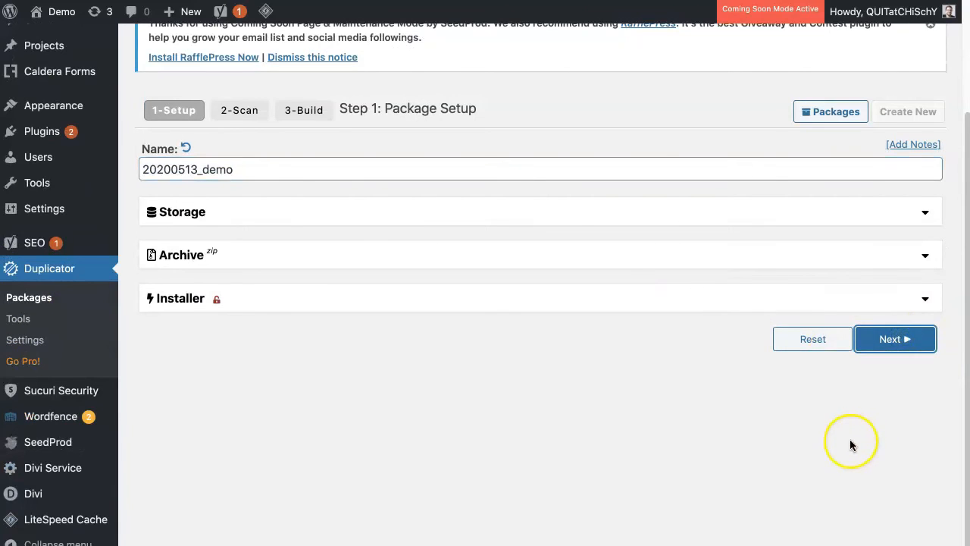
Step: Review the scan results, agree to continue despite the notice status, and build the package
scroll(870, 388, "down", 3)
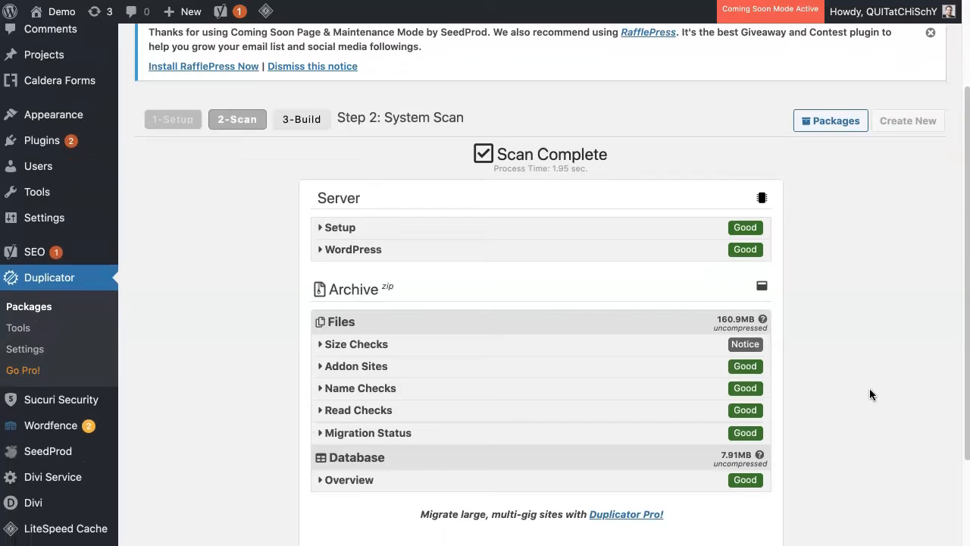
scroll(869, 389, "down", 3)
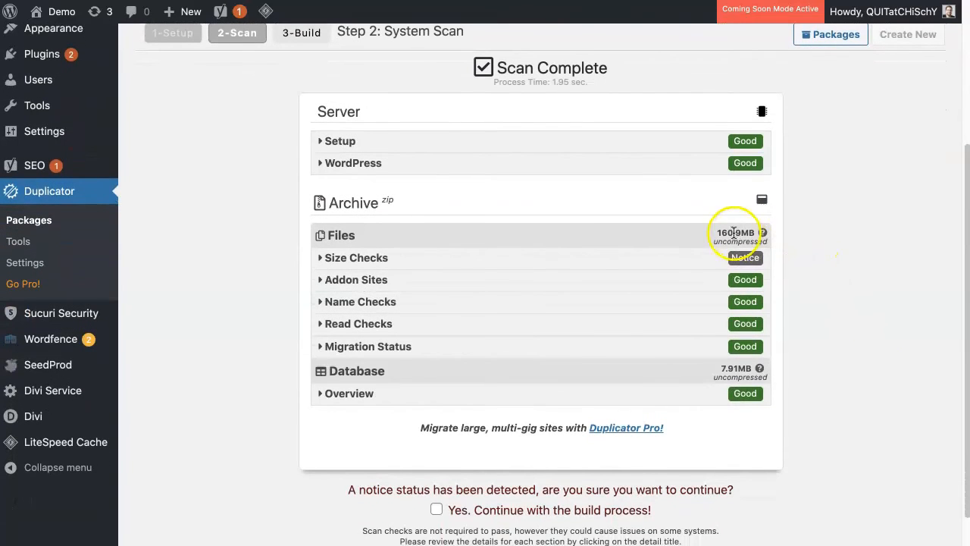
scroll(832, 383, "down", 3)
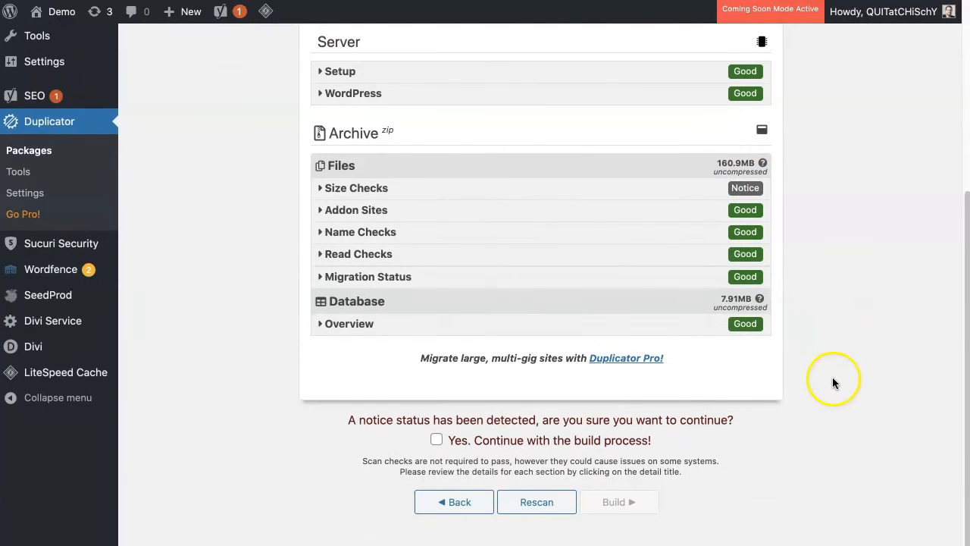
left_click(436, 442)
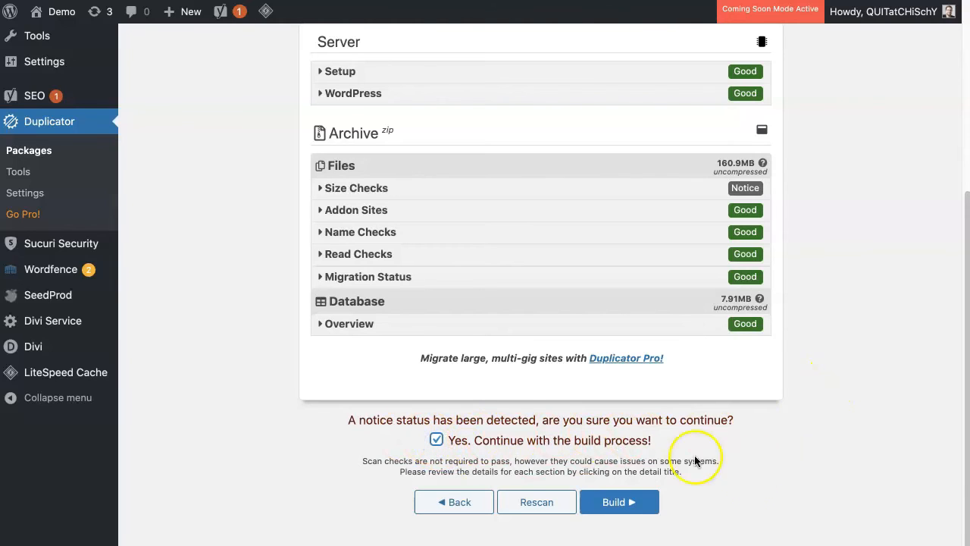
left_click(622, 503)
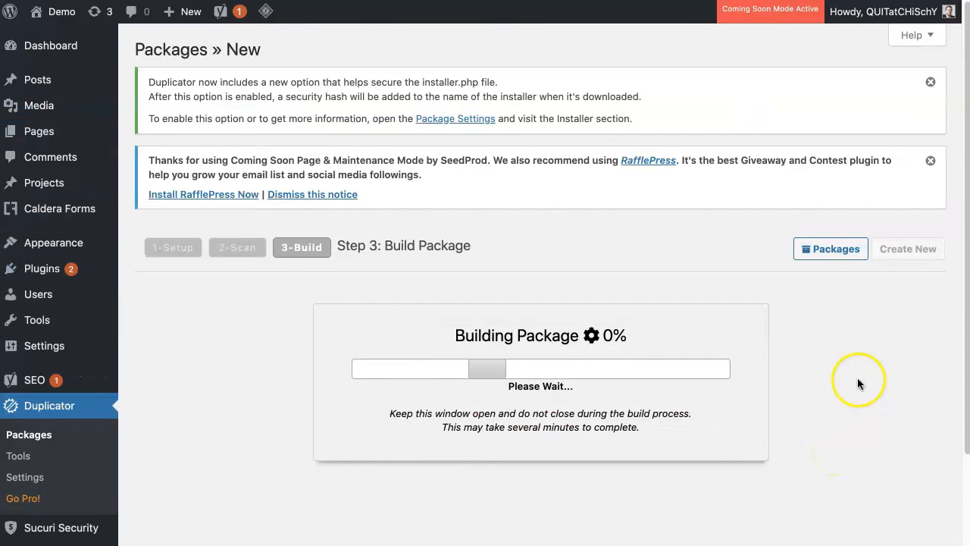
Step: Download both the installer and the archive file of the completed package
scroll(857, 379, "down", 2)
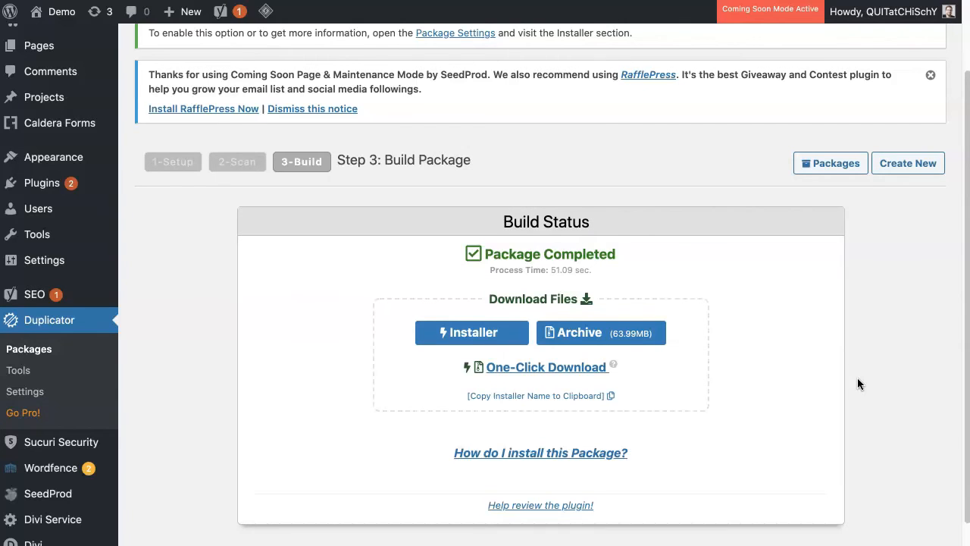
scroll(834, 383, "down", 1)
left_click(476, 312)
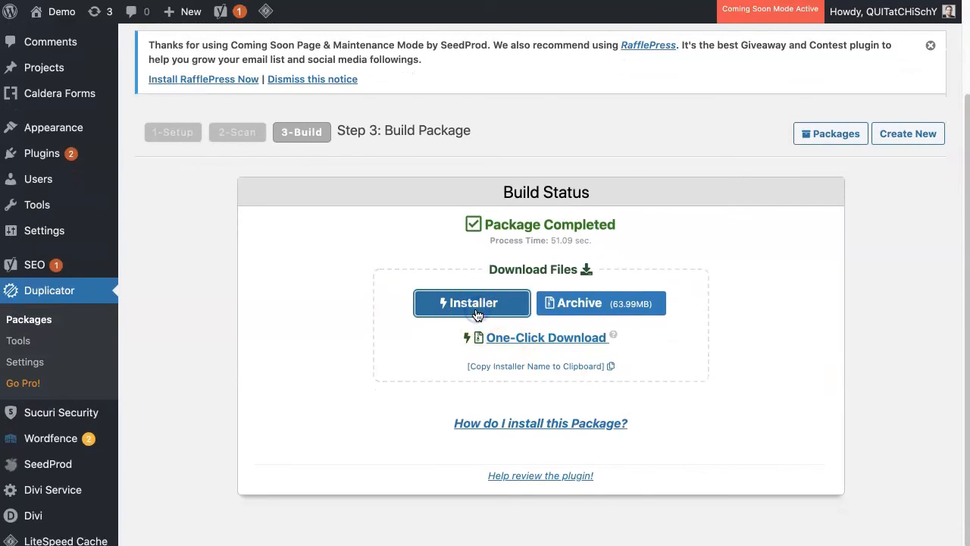
left_click(582, 303)
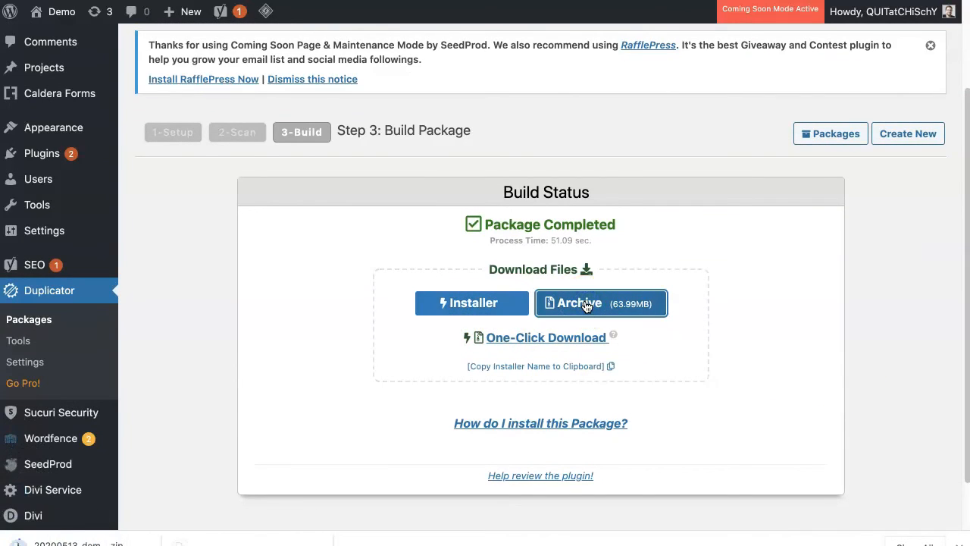